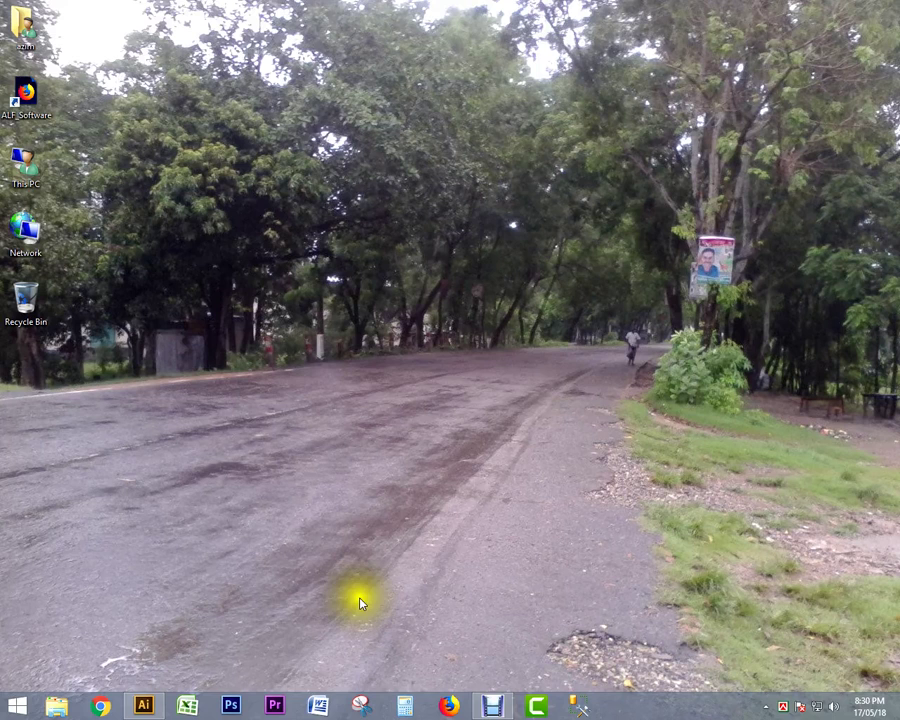
Launch Microsoft Word from the taskbar to get a blank Document1
left_click(317, 706)
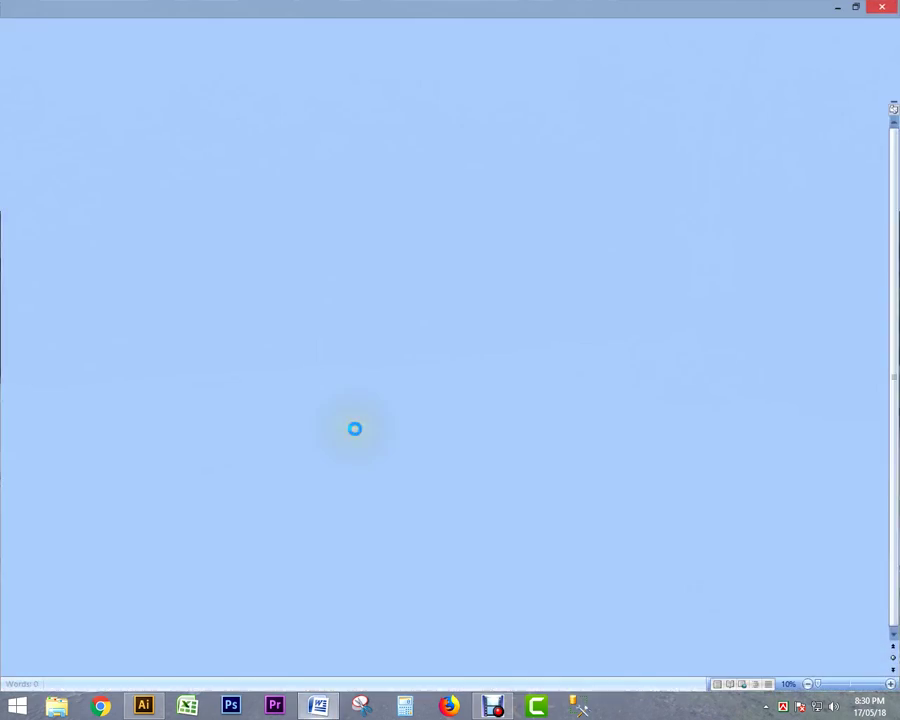
scroll(314, 372, "up", 8, "ctrl")
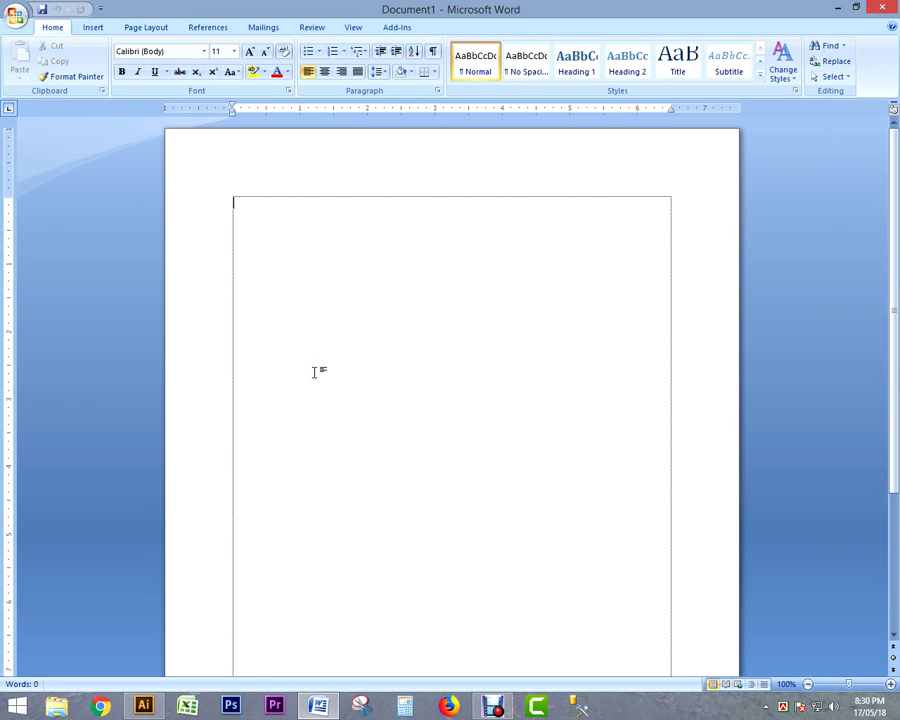
Place the cursor in the blank page and set the font to 20 pt bold
left_click(325, 318)
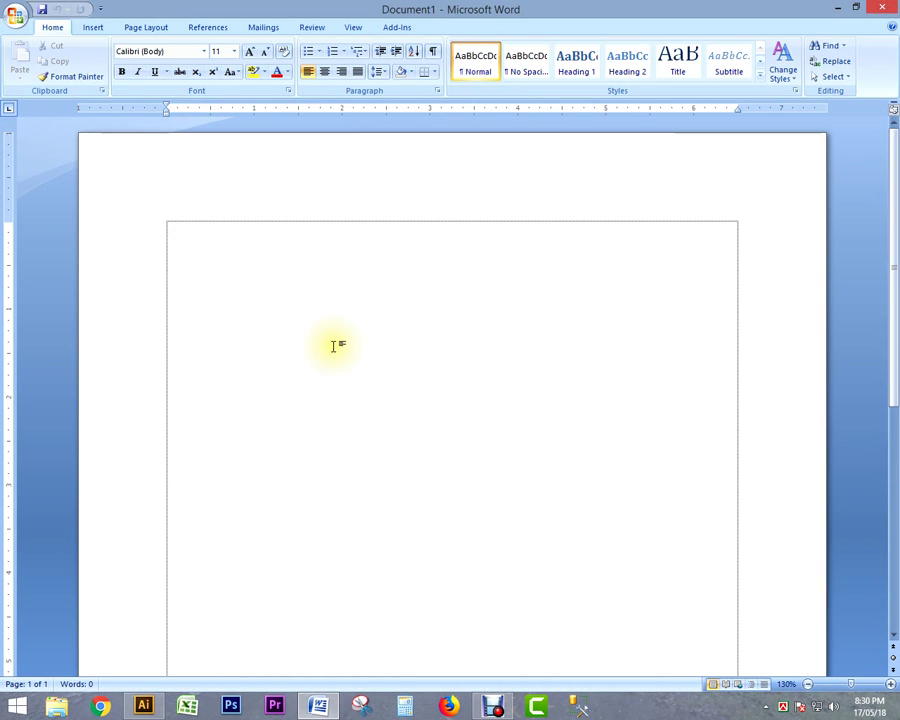
scroll(335, 344, "up", 3, "ctrl")
scroll(342, 340, "up", 1, "ctrl")
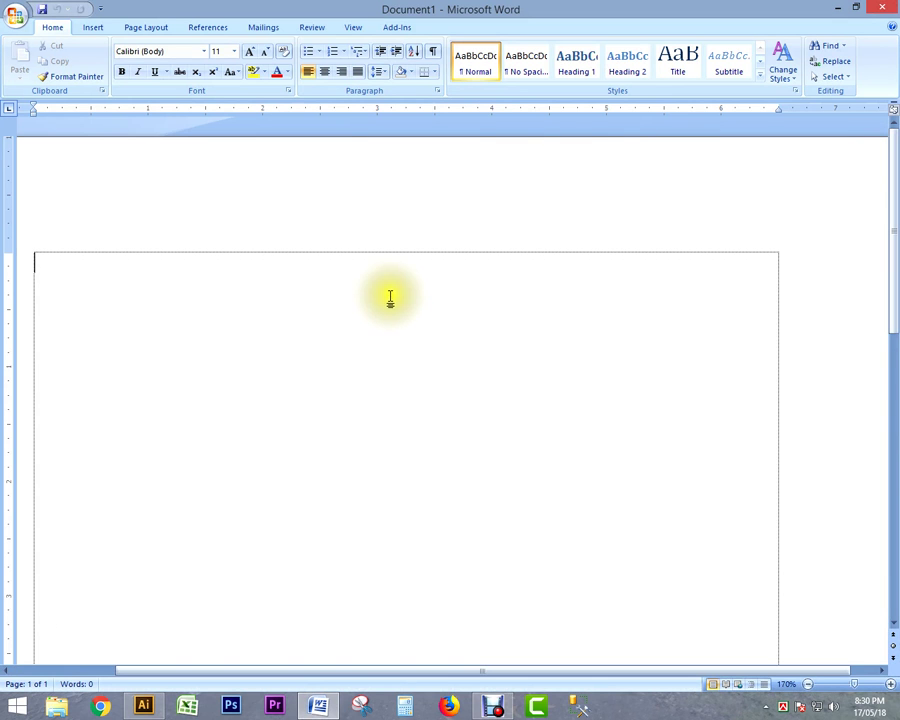
left_click(374, 303)
left_click(250, 56)
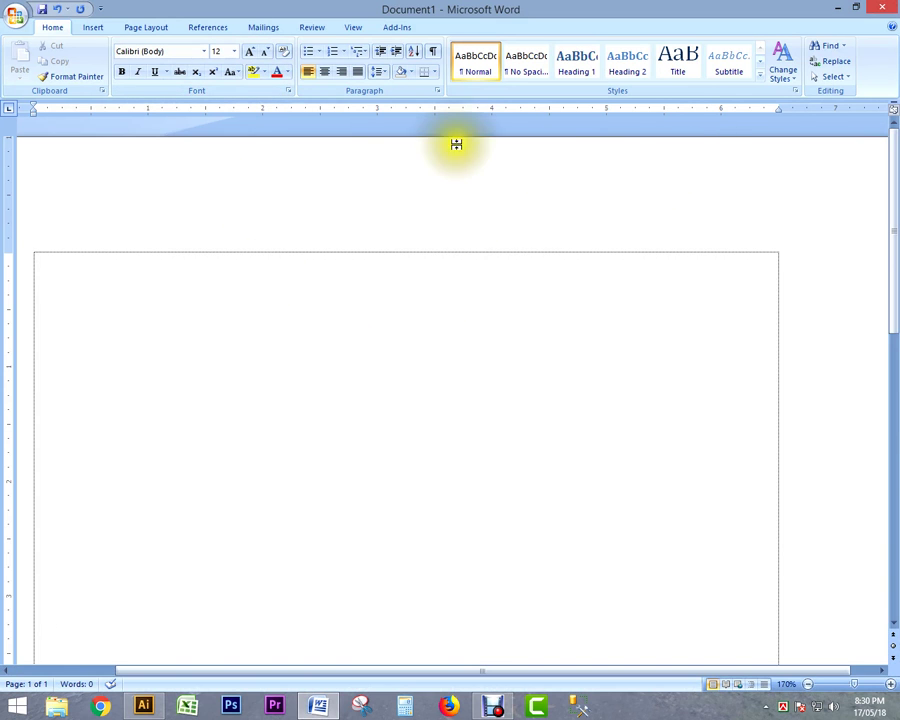
left_click(234, 51)
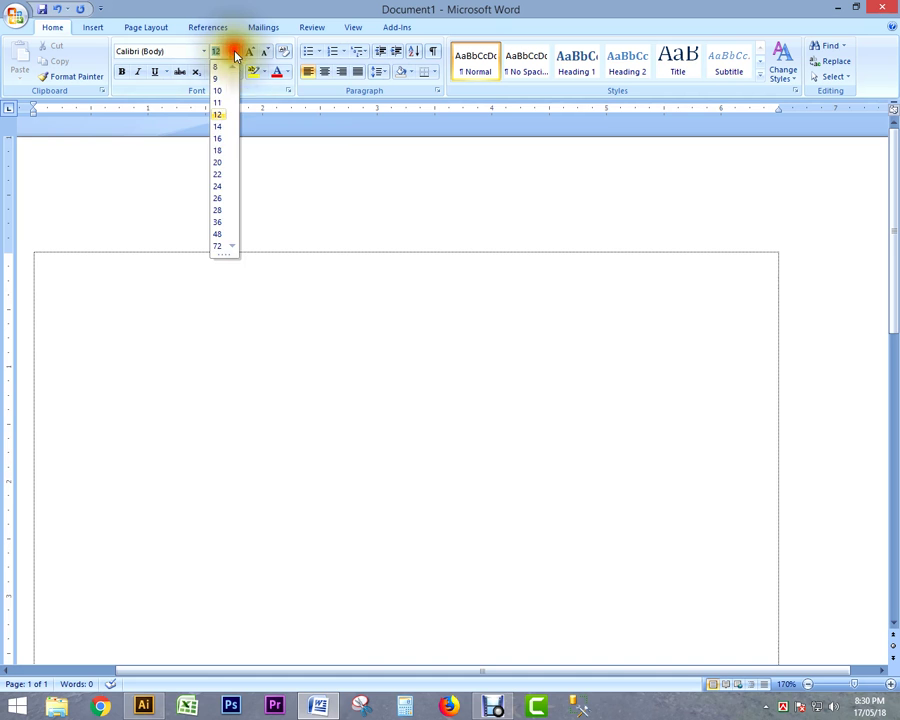
left_click(219, 162)
left_click(123, 72)
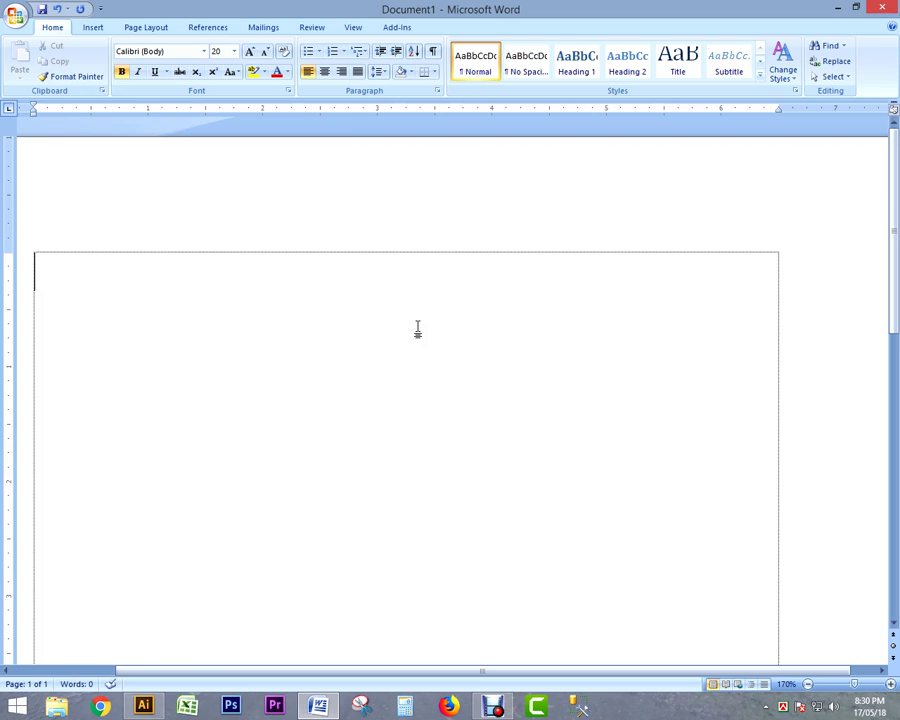
Type the home-row drill 'a s d f g ; l k j h' on the first line
type("a")
type(" s")
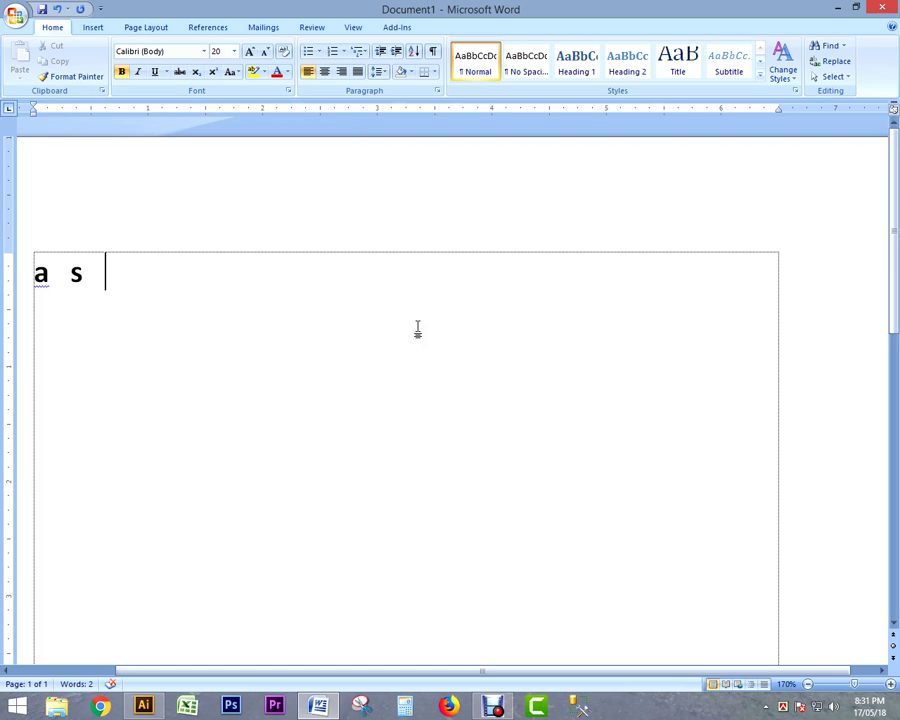
type(" d")
type("f")
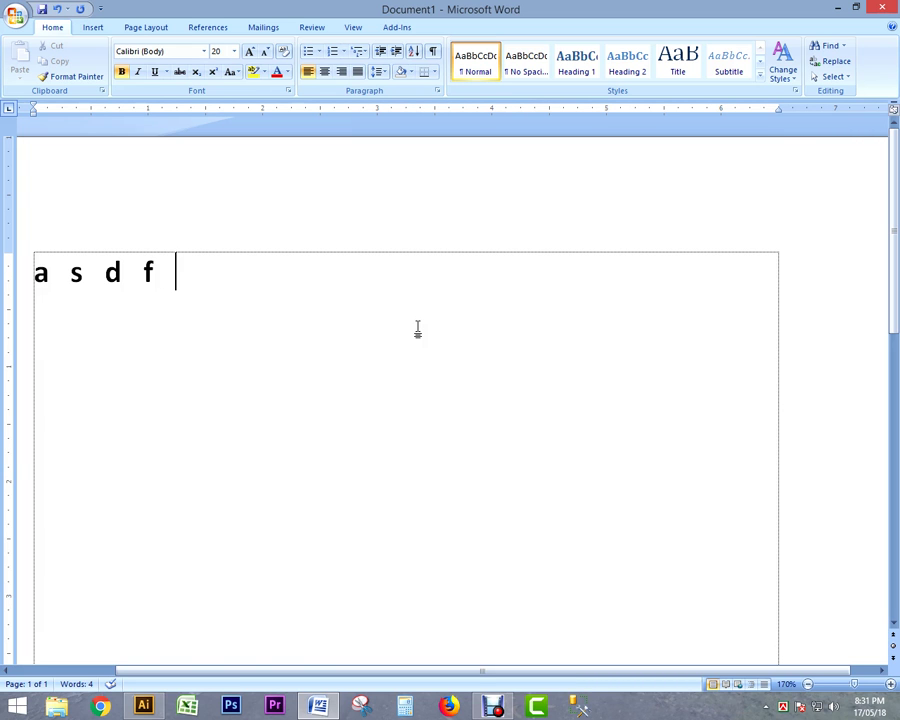
type("g")
type(";")
type(" l ")
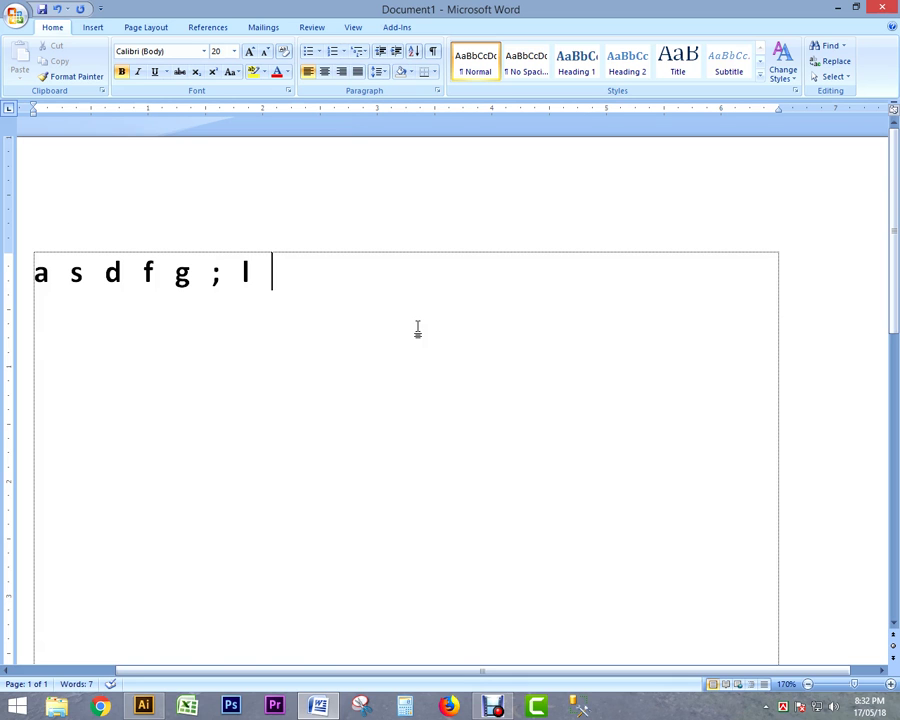
type(" k")
type(" j")
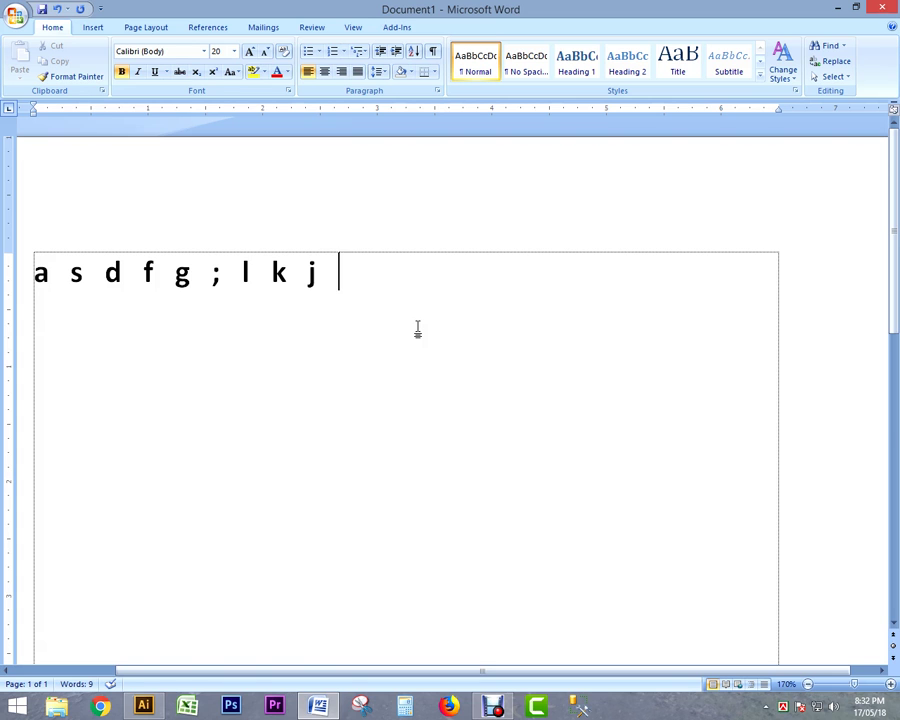
type("h")
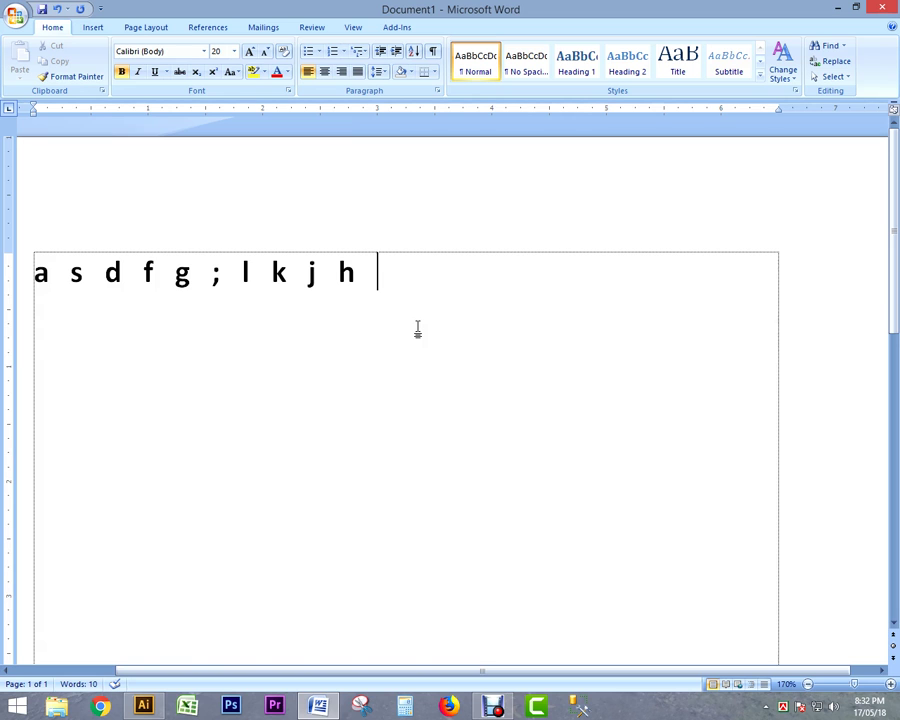
Add two more 'a s d f g ; l k j h' lines, each on its own line
key("Return")
type("a")
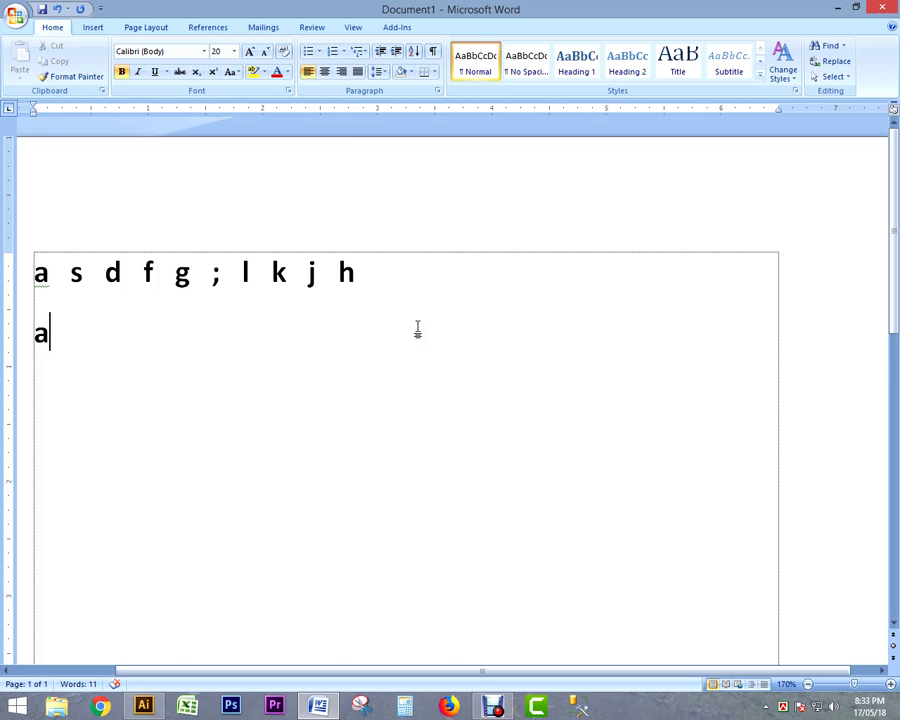
type(" s")
type(" d")
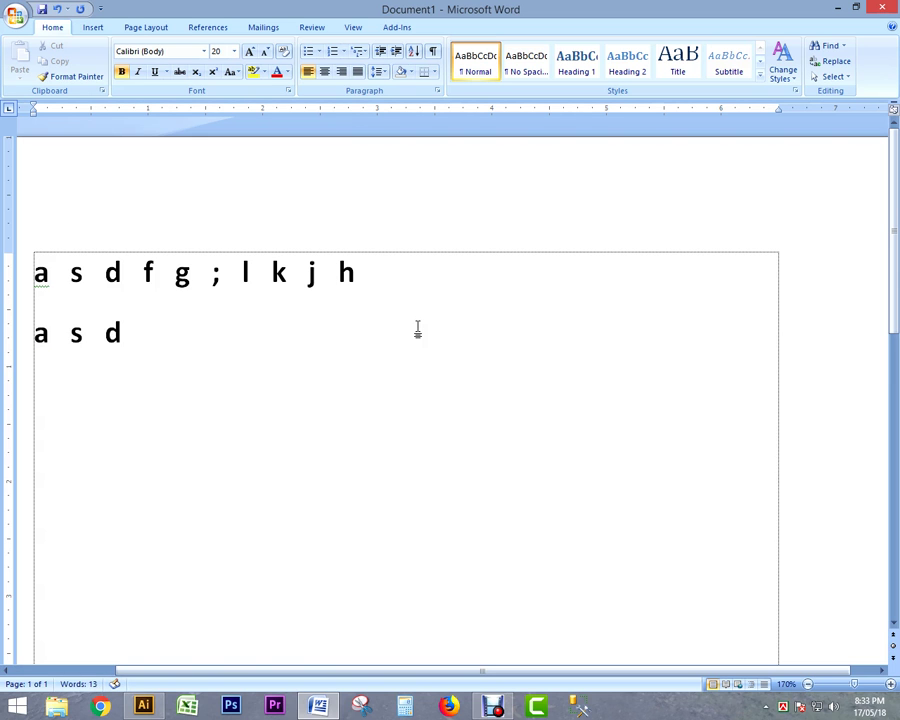
type(" f")
type(" g")
type(" ;")
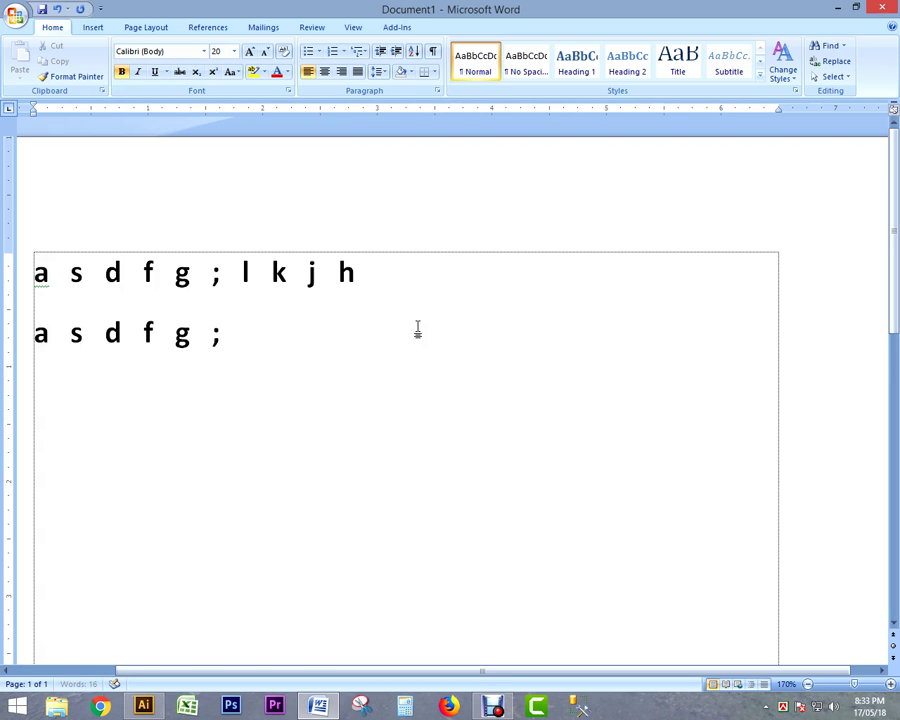
type(" l ")
type("k ")
type("j ")
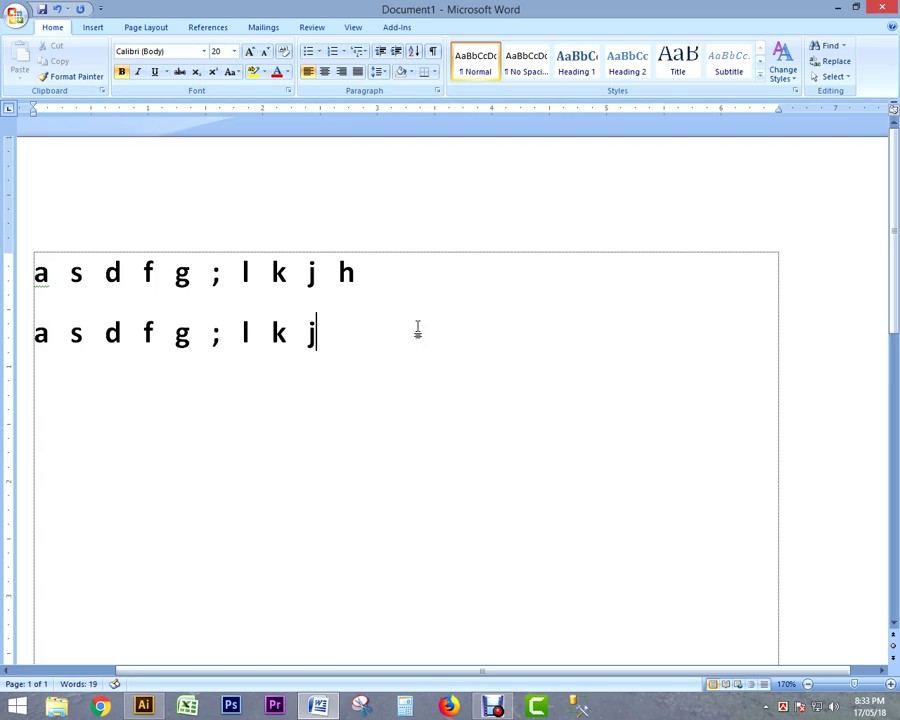
type("h")
key("Return")
type("a")
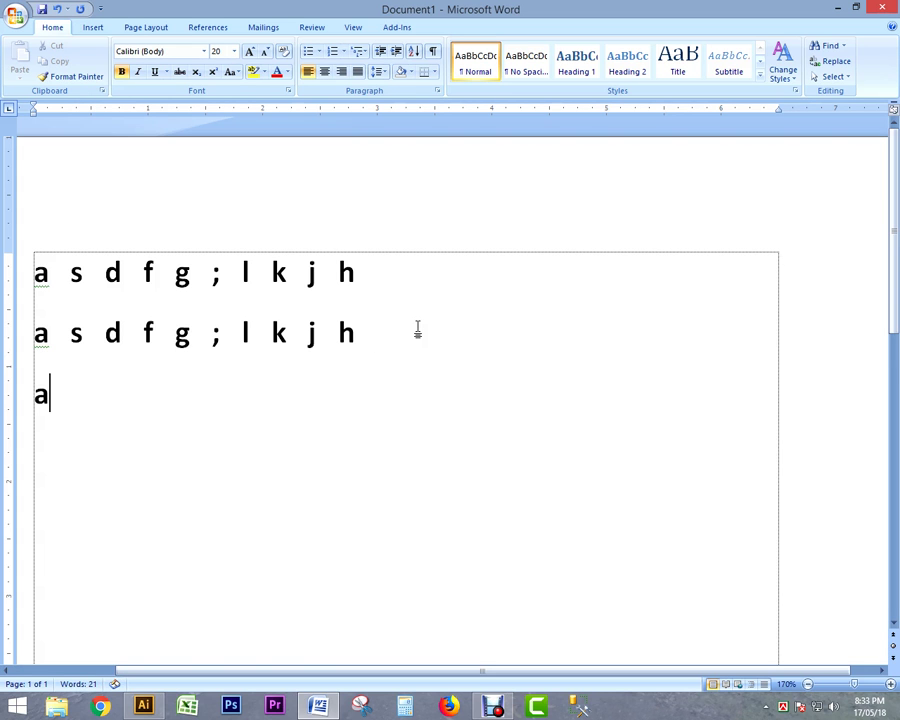
type(" s d")
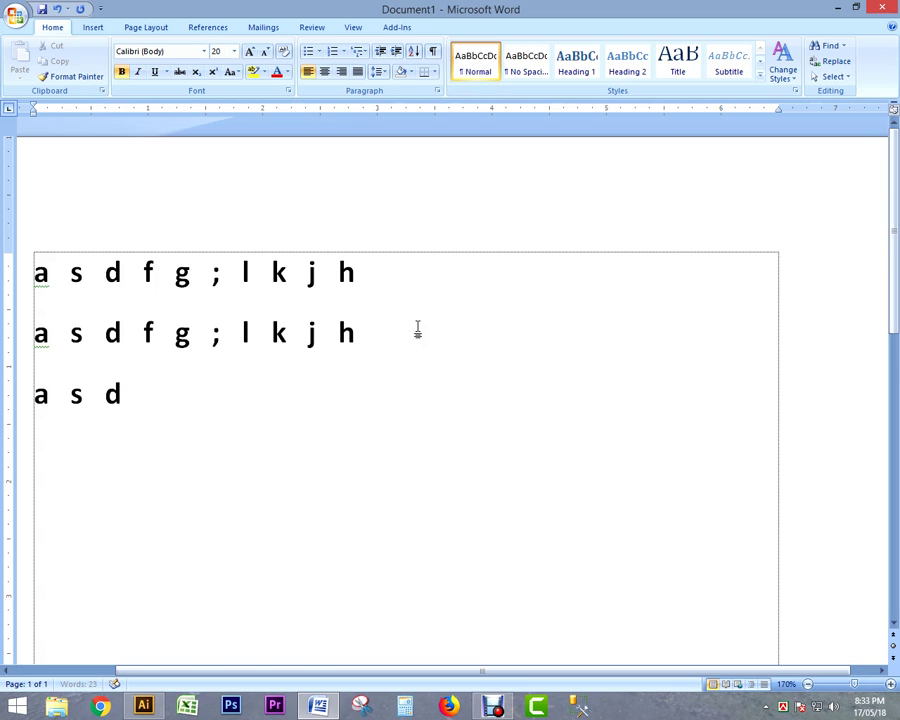
type(" f")
type(" g")
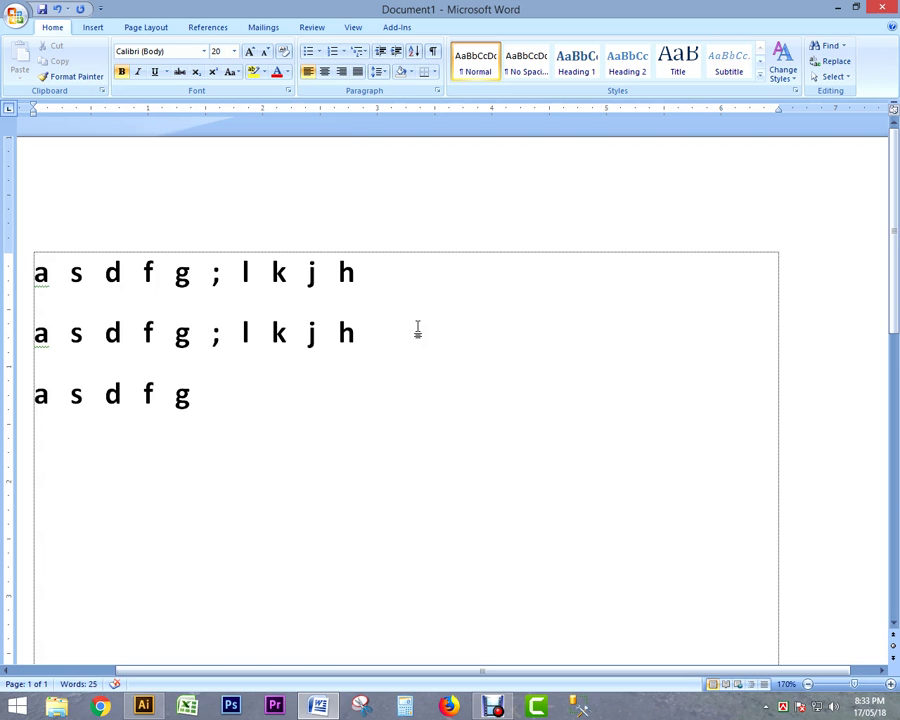
type(" ;")
type(" l")
type(" k")
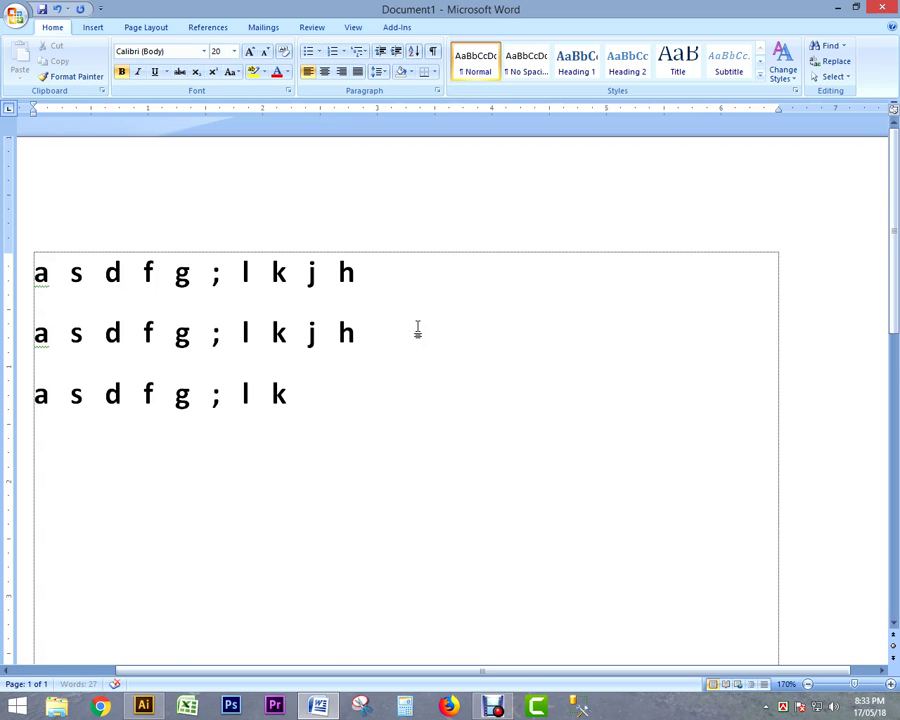
type(" j")
type(" h")
key("Return")
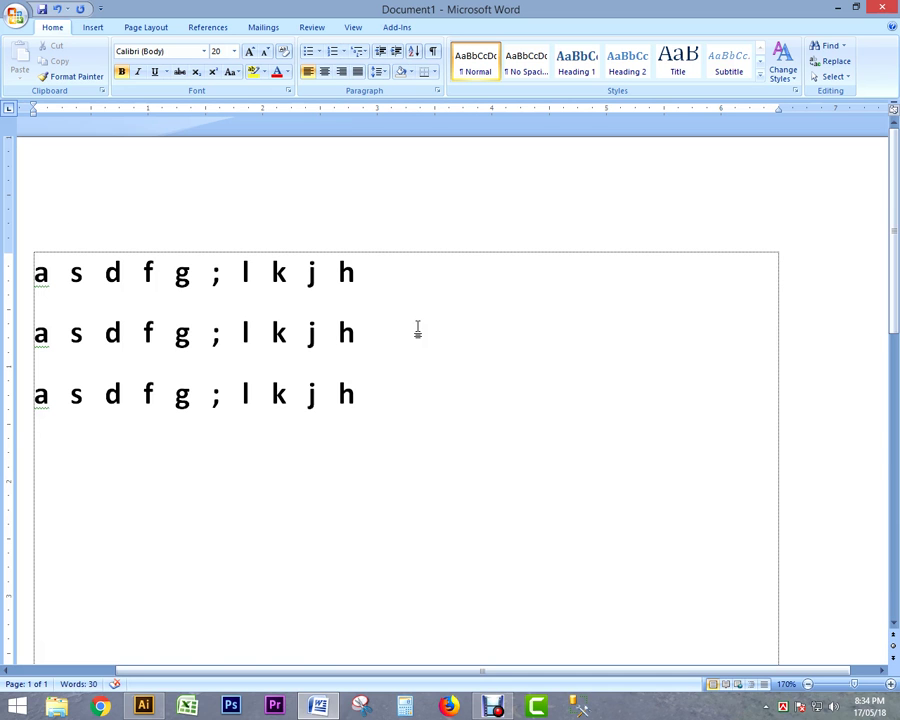
Type the practice words 'all hal kall dal alas salad' on the fourth line
type("all")
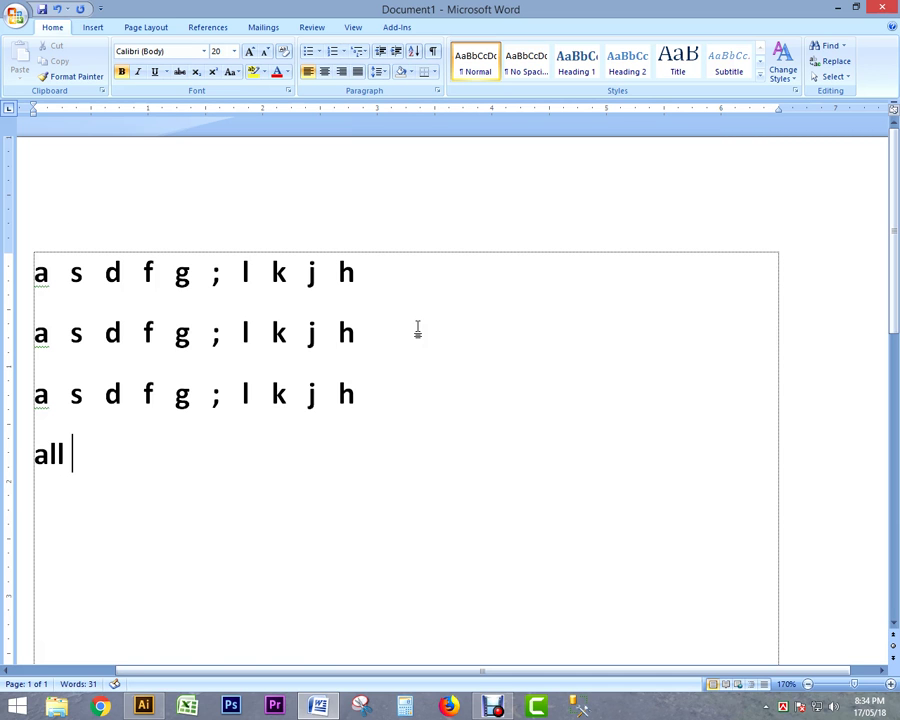
type(" hal")
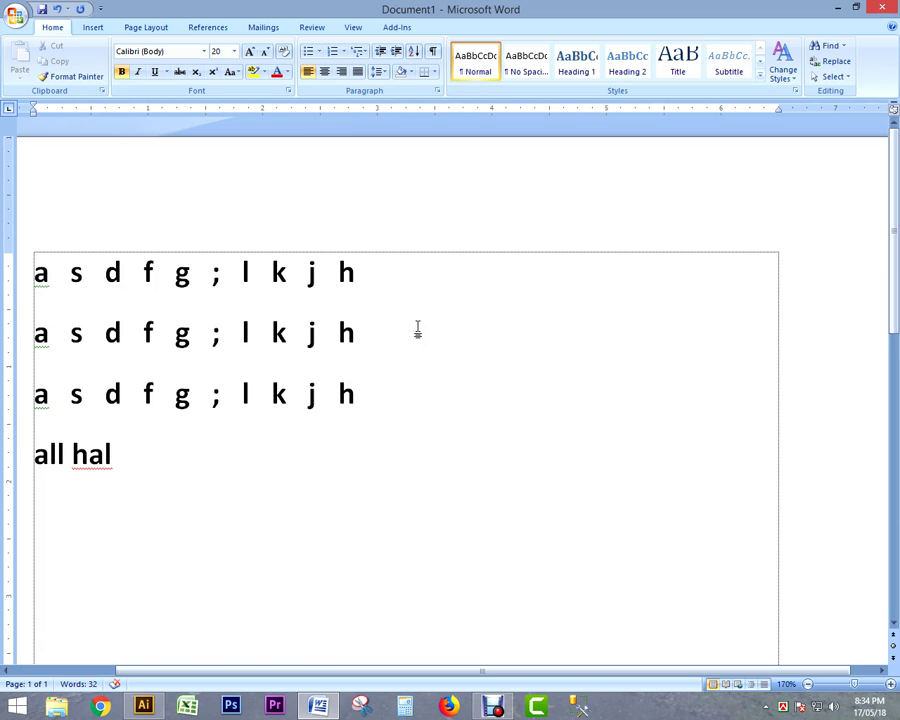
type("  kall ")
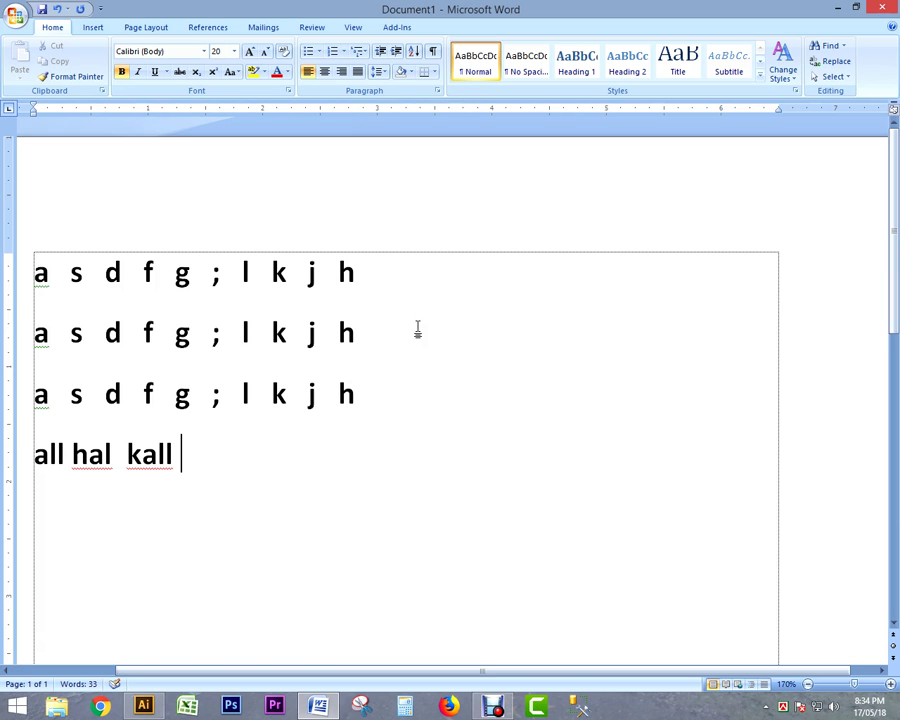
type("dal  ")
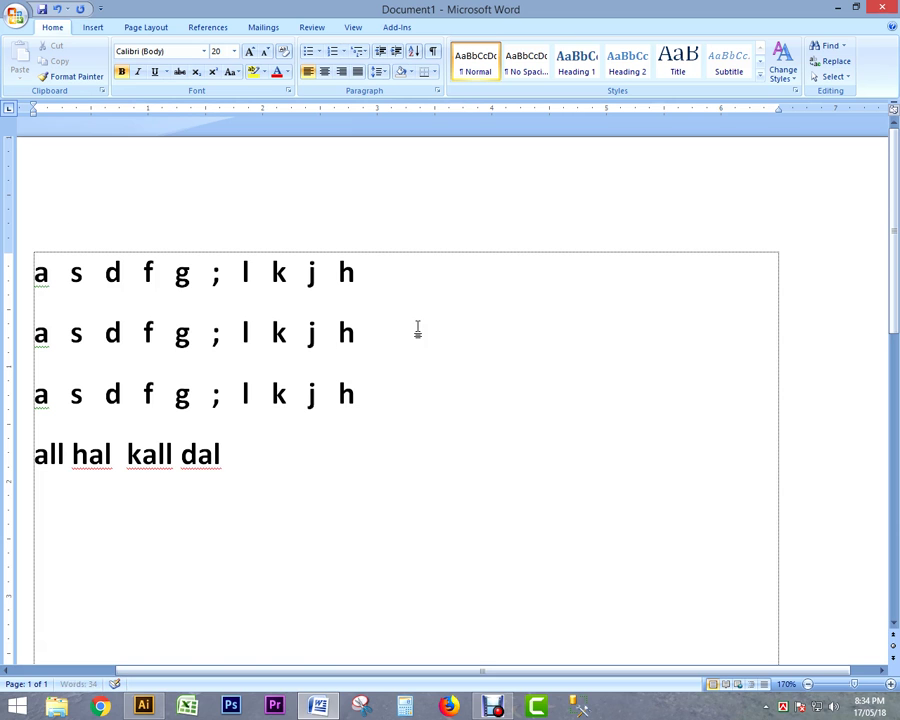
type("alas s")
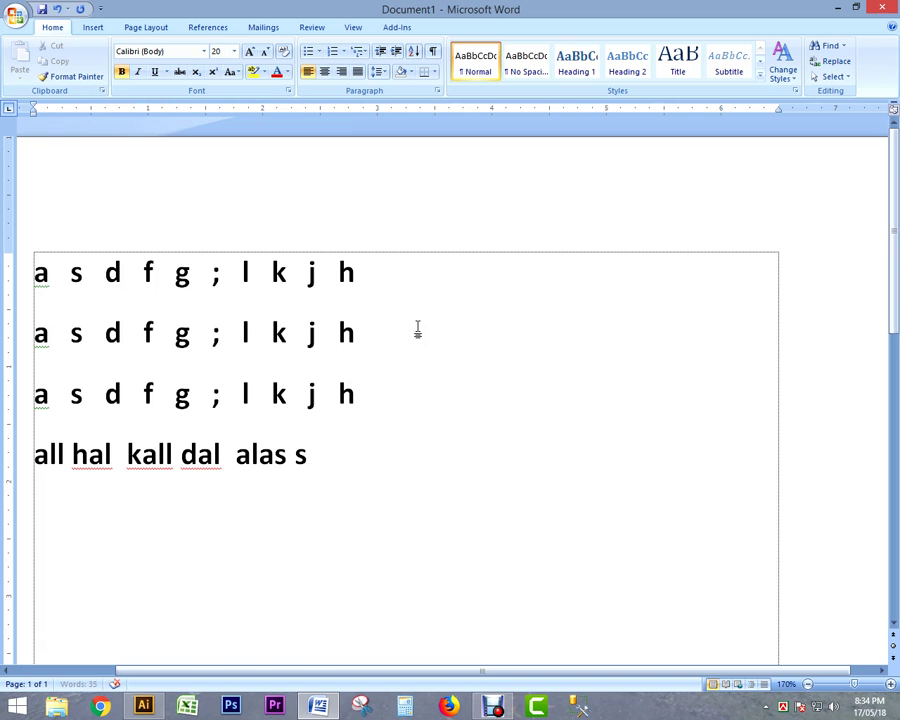
type("alad")
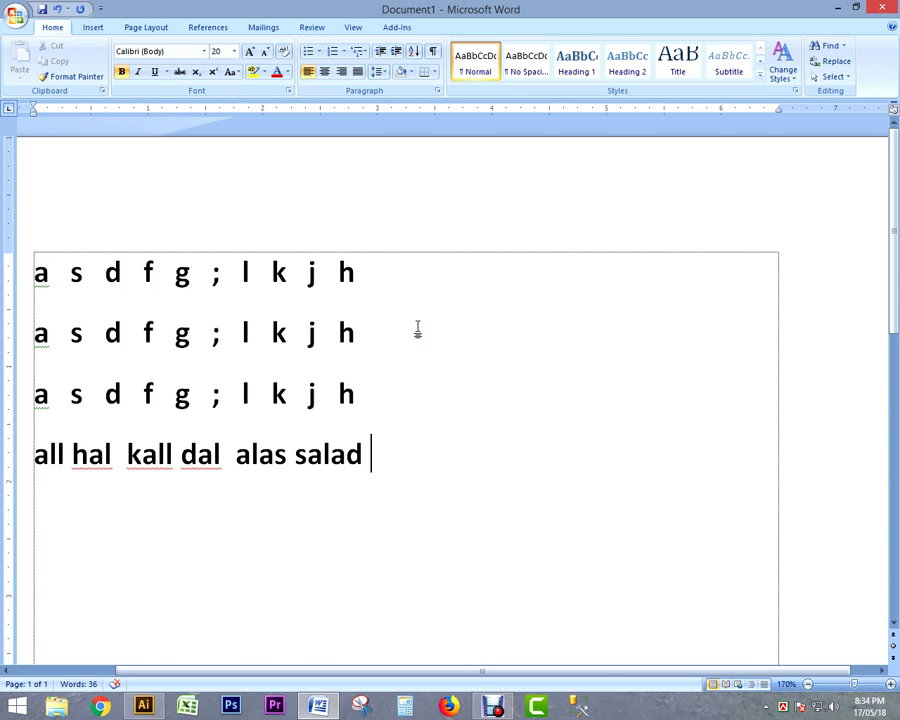
key("Return")
key("Return")
Type 'asdf;lkj' on its own line and start a new line
type("asdf")
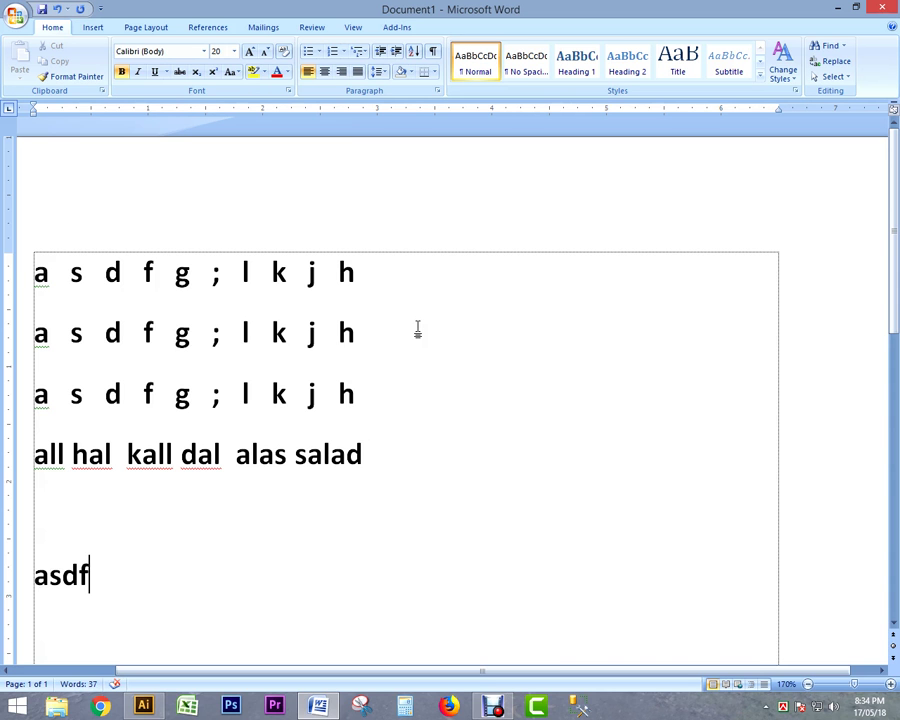
type(";lkj")
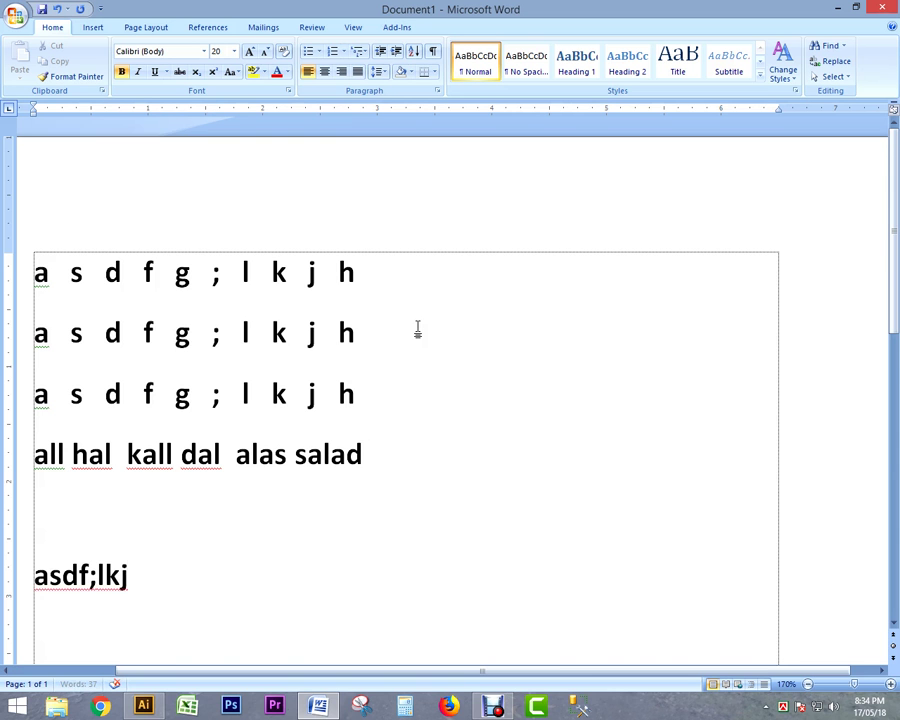
key("Return")
key("Return")
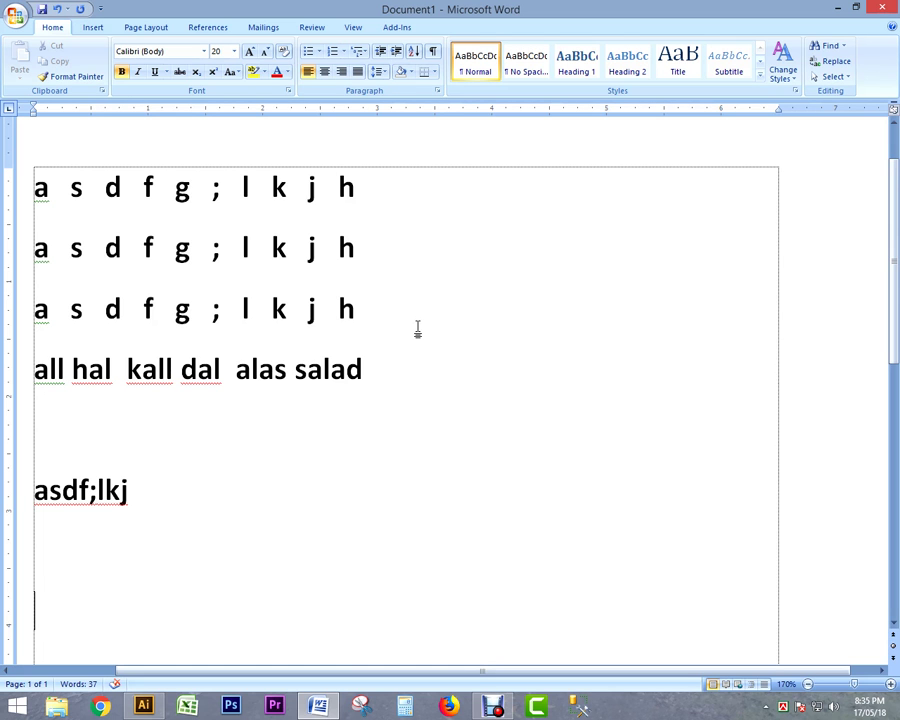
Type the top-row drill 'q w e r t p o i u y' on two lines, then begin 'you too'
type("q")
type("  w")
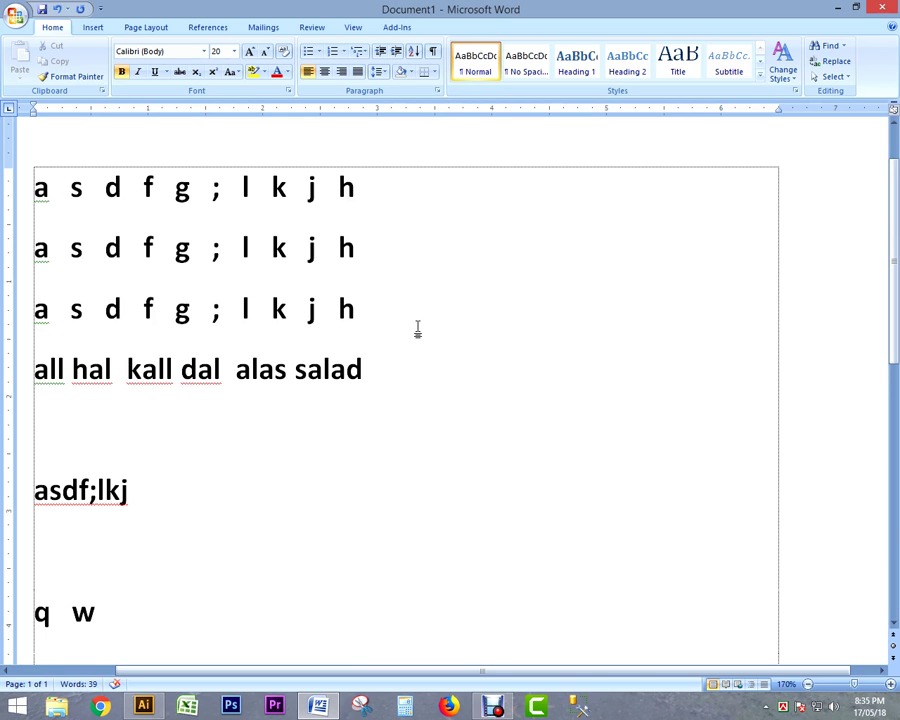
type("e")
type("  r")
type("  t")
type("p  ")
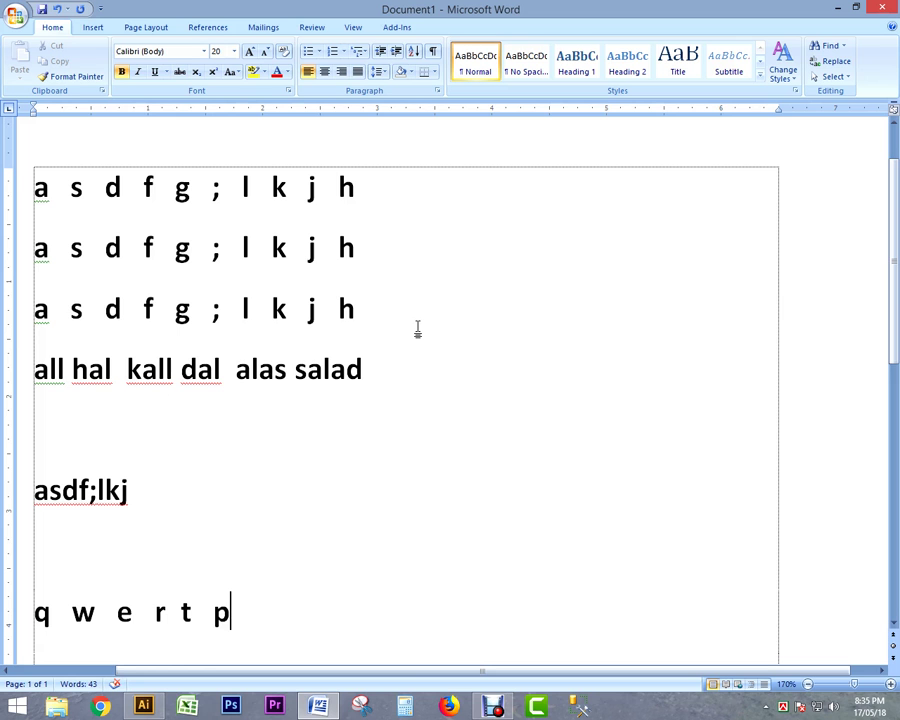
type(" o")
type(" i")
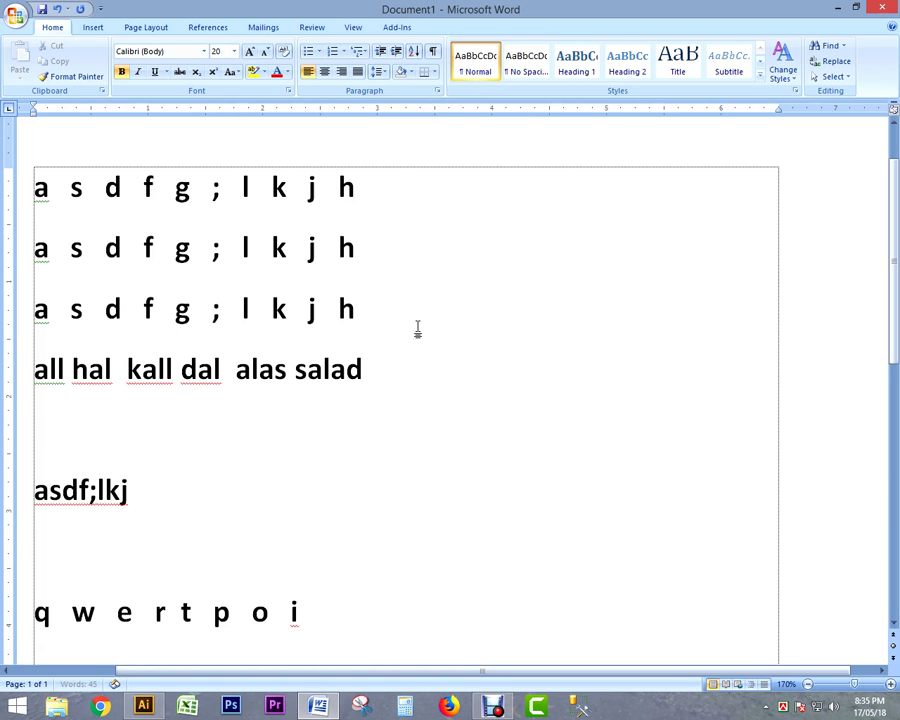
type(" u")
type("  y")
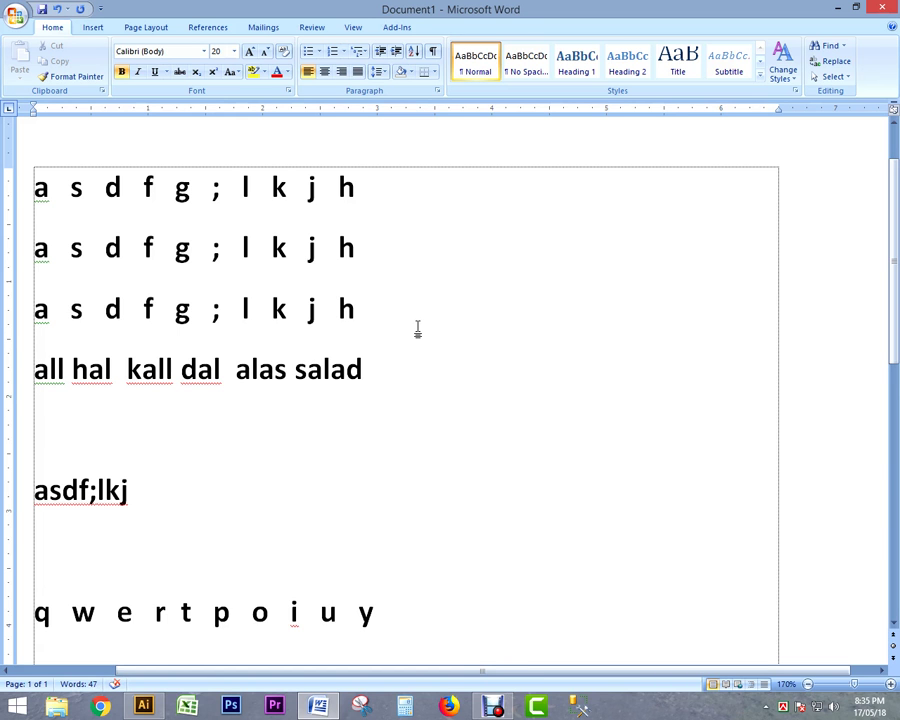
key("Return")
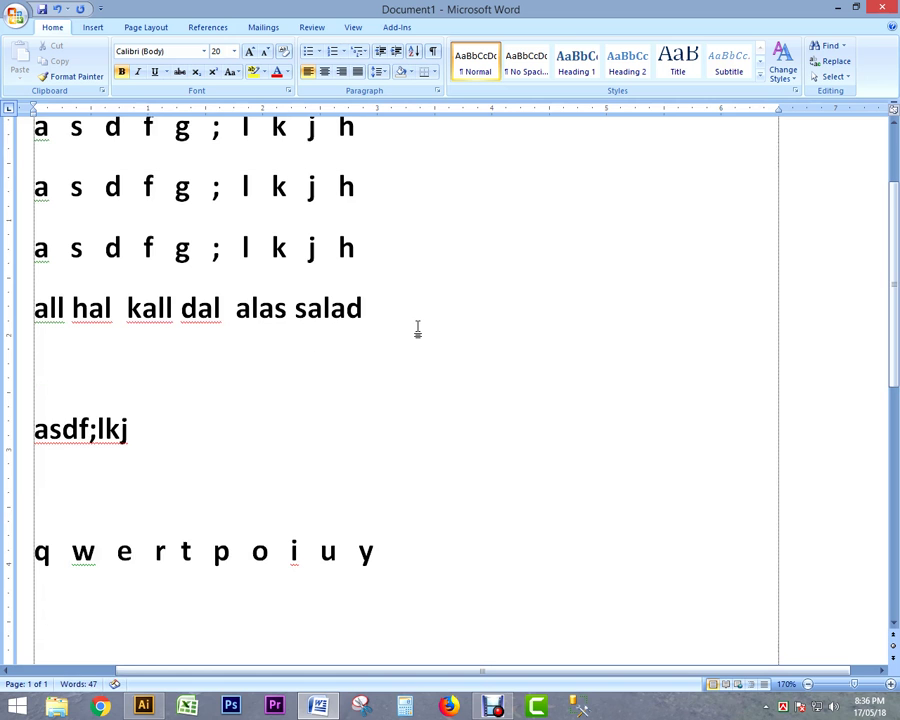
type("q")
type("  w")
type(" e")
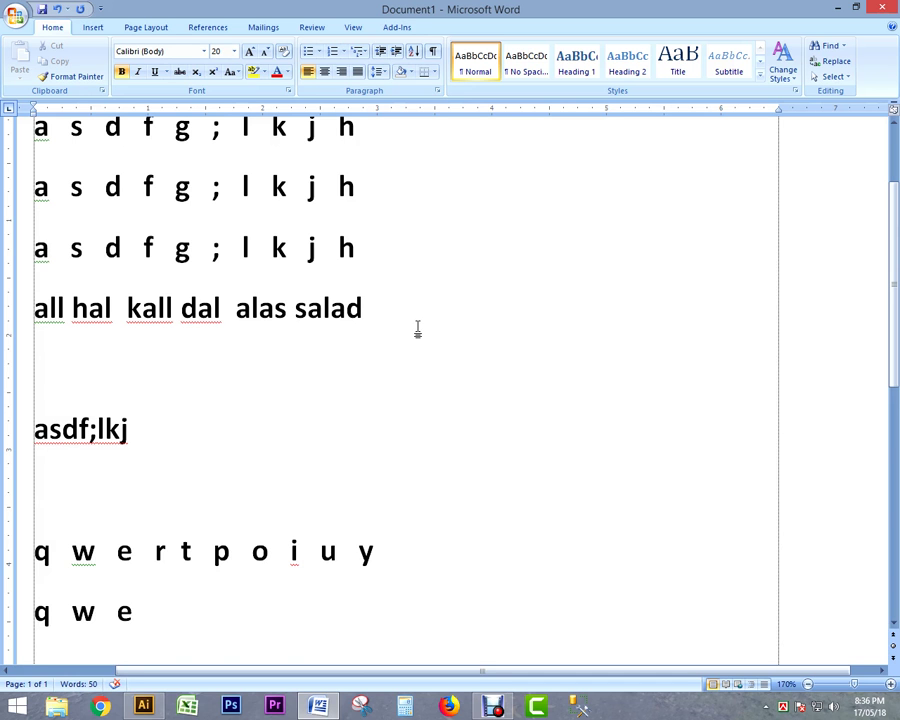
type(" r")
type(" t")
type(" p")
type(" o ")
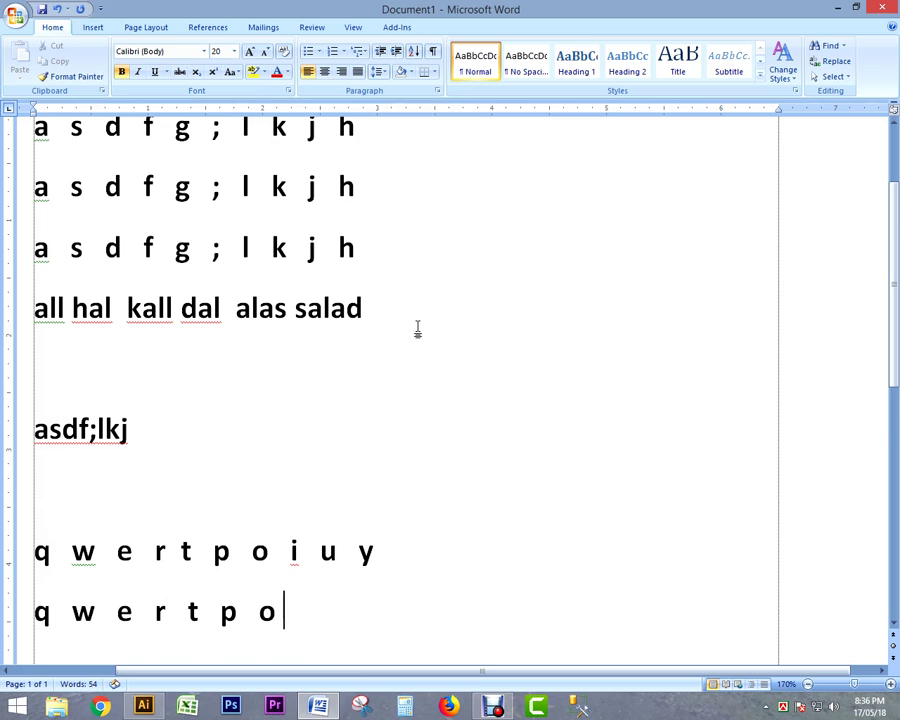
type(" i")
type(" u")
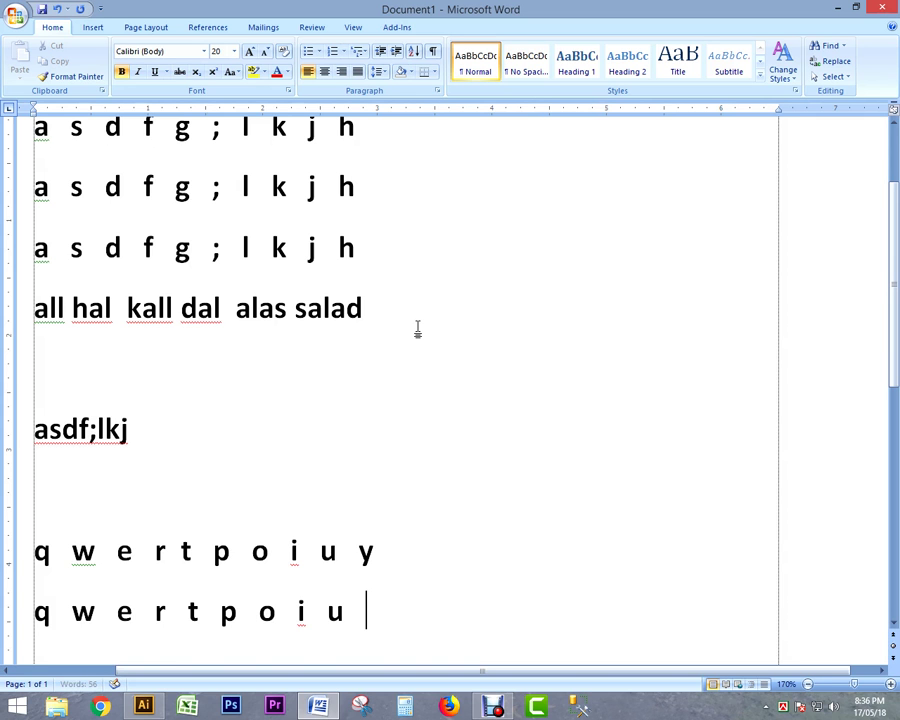
type(" y")
key("Return")
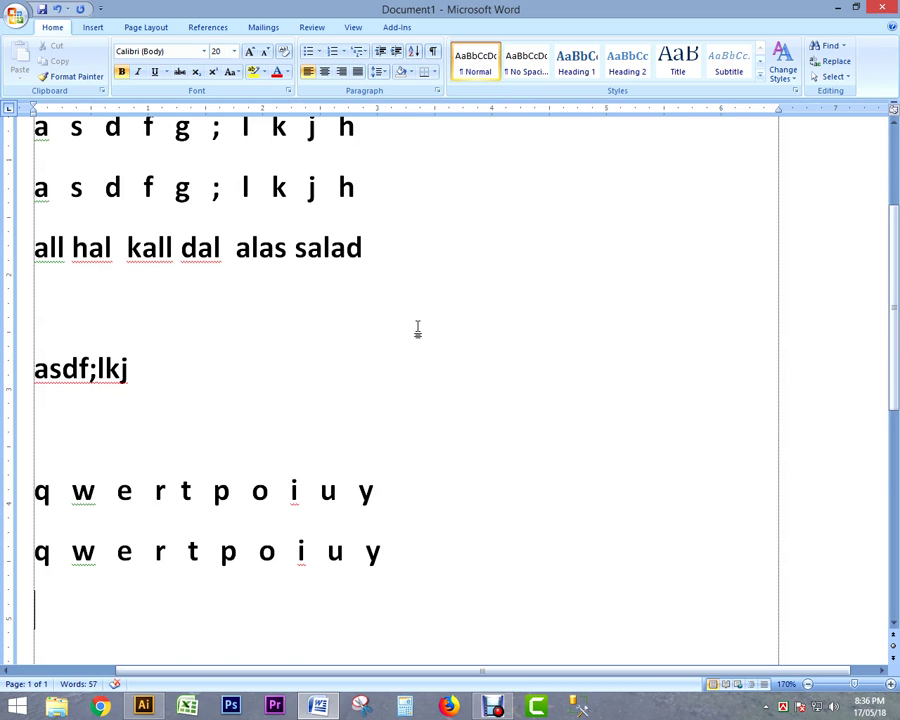
type("y")
type("ou too")
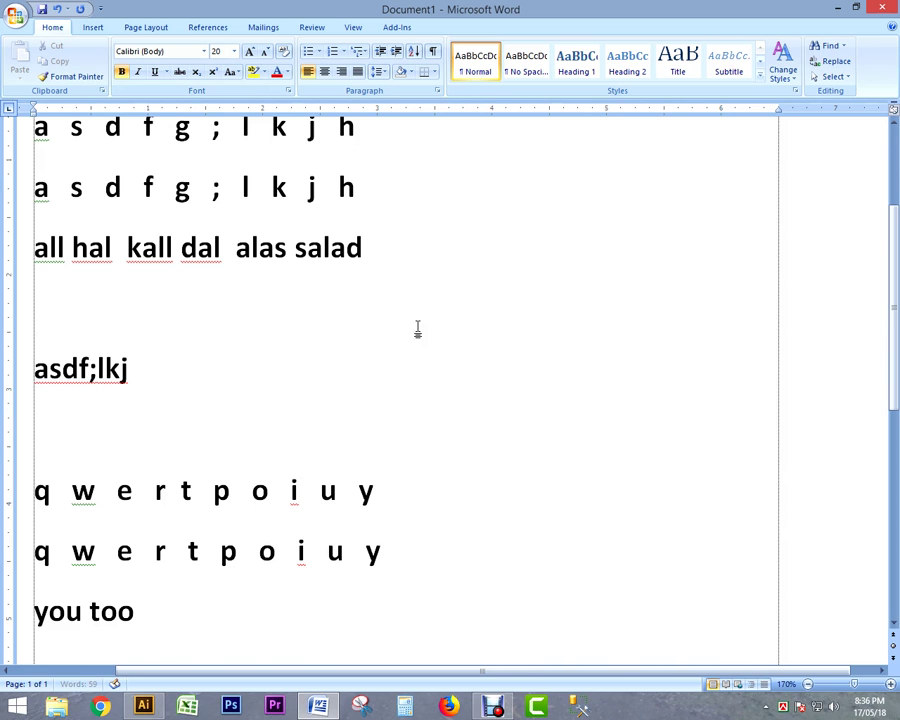
Complete 'you too rat toyota eye tooter root hellow', fixing a typo, and add two blank lines
type(" rat")
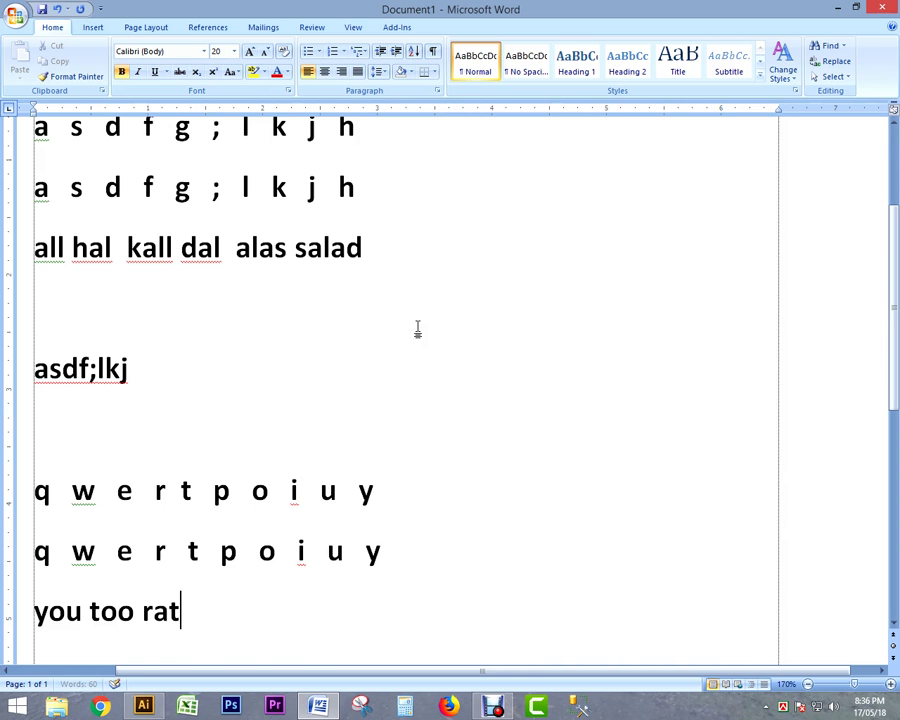
type(" tot")
key("BackSpace")
type("yota eye")
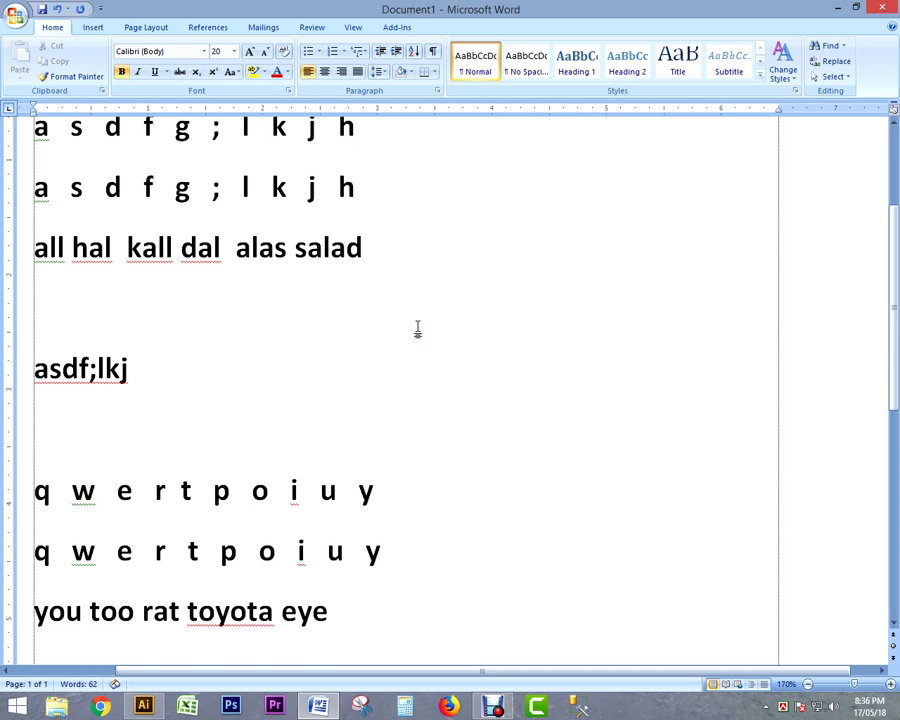
type(" tooter root hellow")
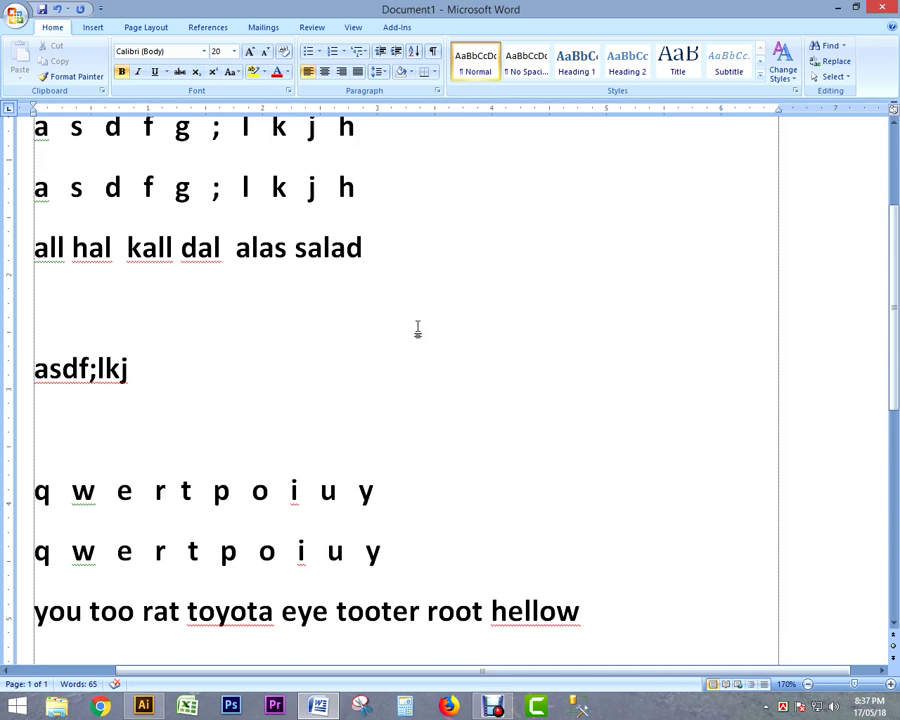
key("Return")
key("Return")
key("Return")
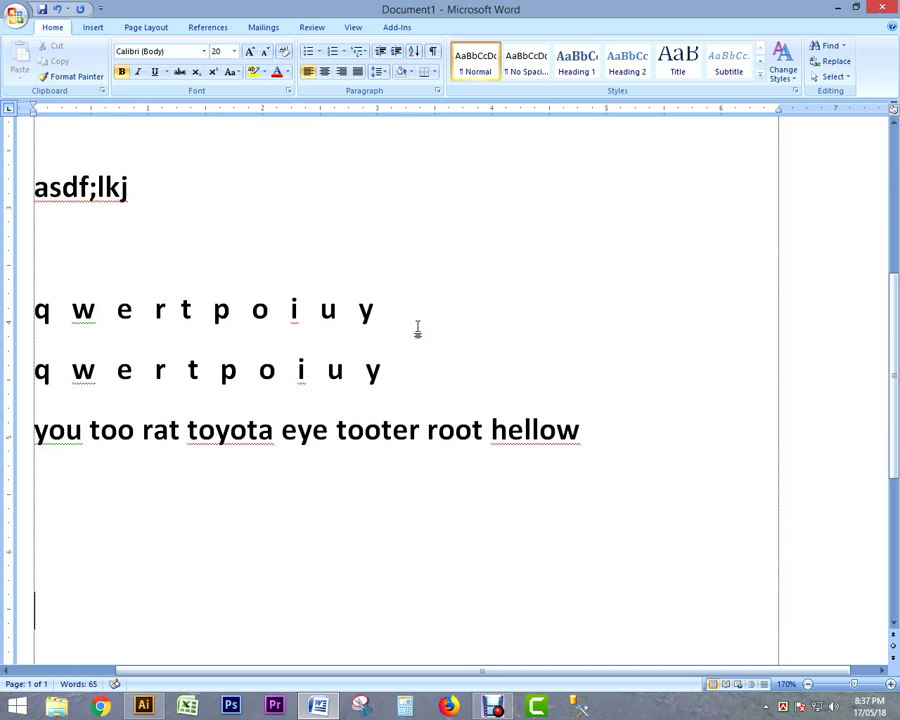
Type 'asdf ;lkj', then the bottom-row drill 'z x c v . , m n b'
type("asdf ;lkj")
key("Return")
key("Return")
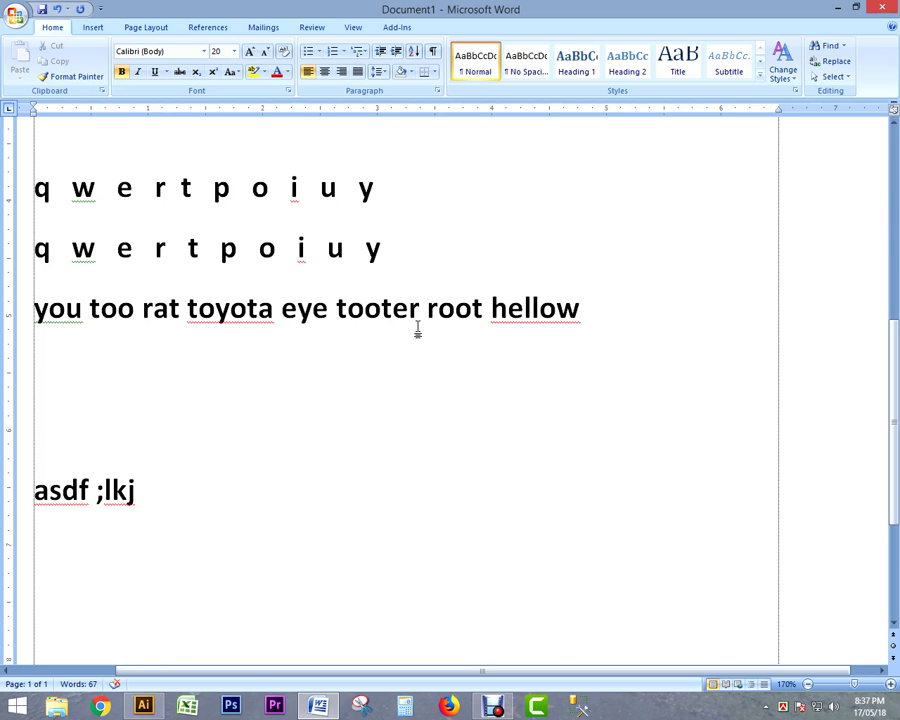
type("z")
type(" x ")
type("c ")
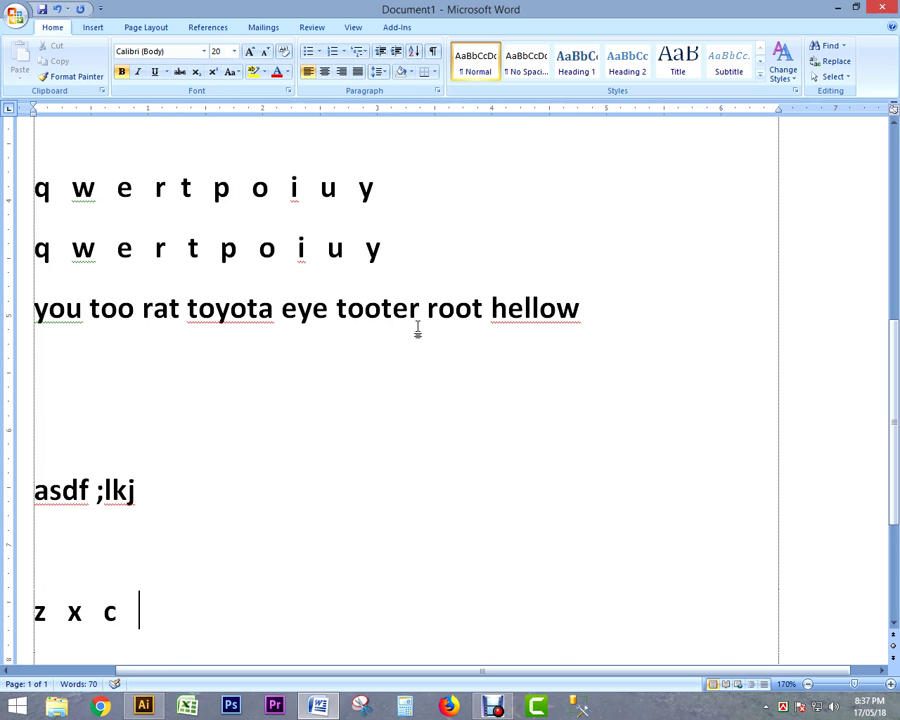
type("v")
type(". ")
type(",")
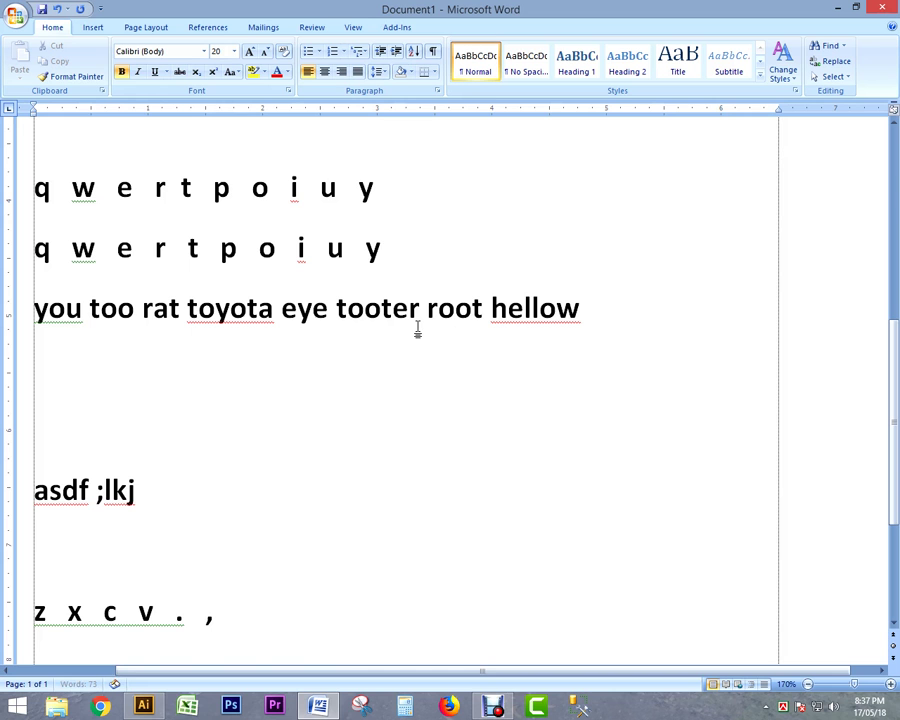
type(" m")
type(" n")
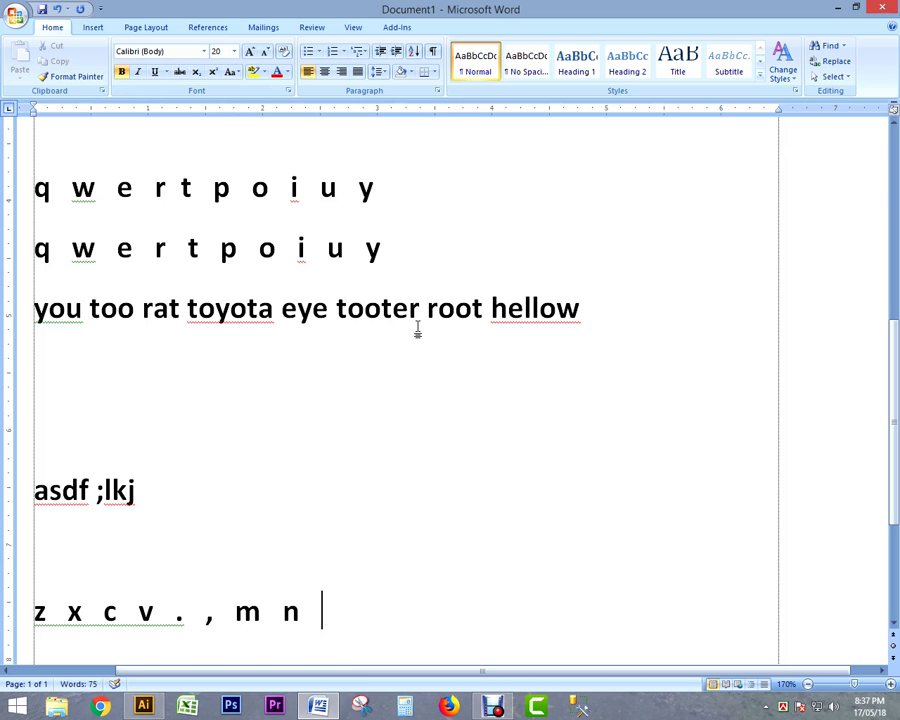
type(" b")
Add a second 'z x c v . , m n b' line, then type 'the quick brown fox jumps over a lazy dog.'
key("Return")
type("z")
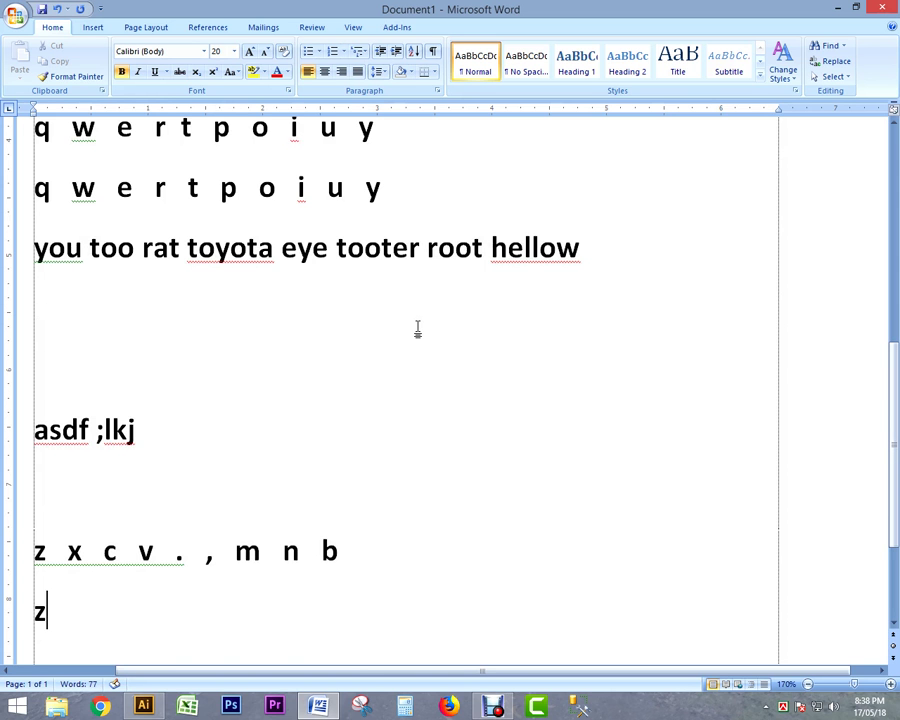
type(" x c")
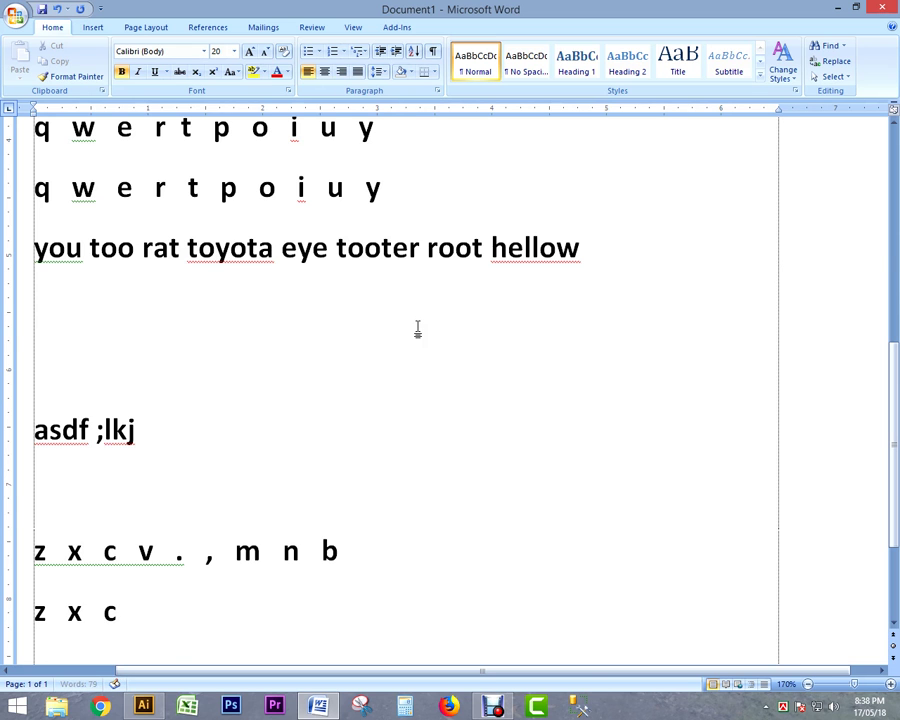
type(" v")
type(" .")
type(" ,")
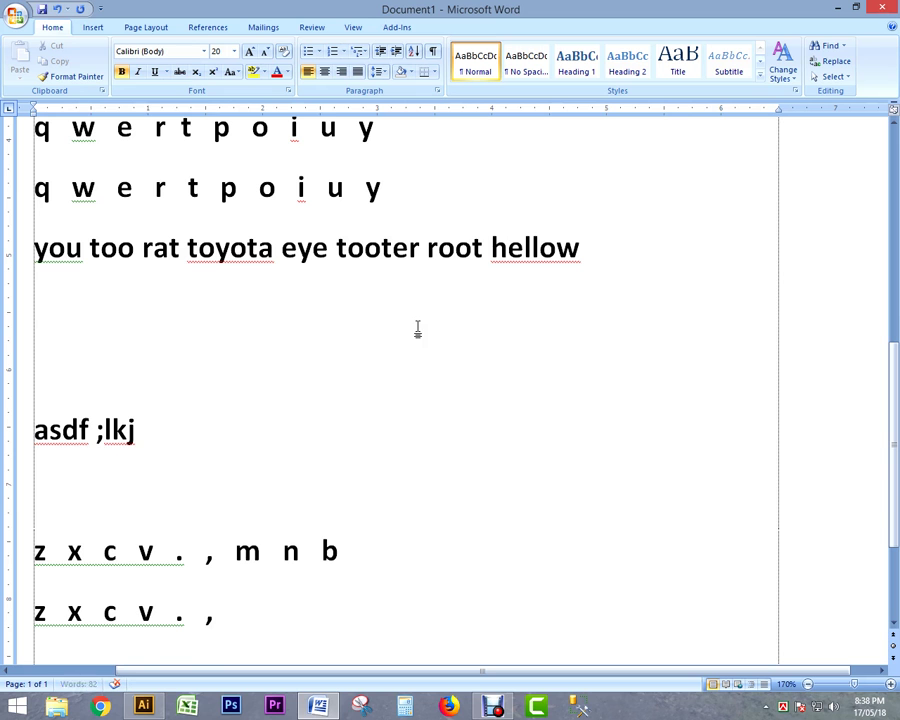
type(" m")
type(" n")
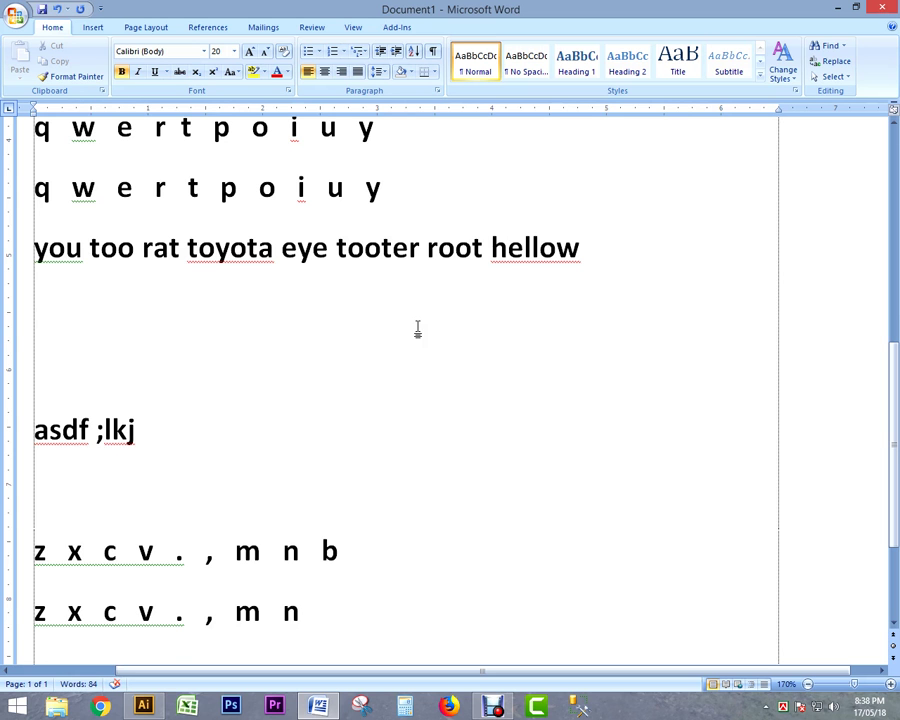
type(" b")
key("Return")
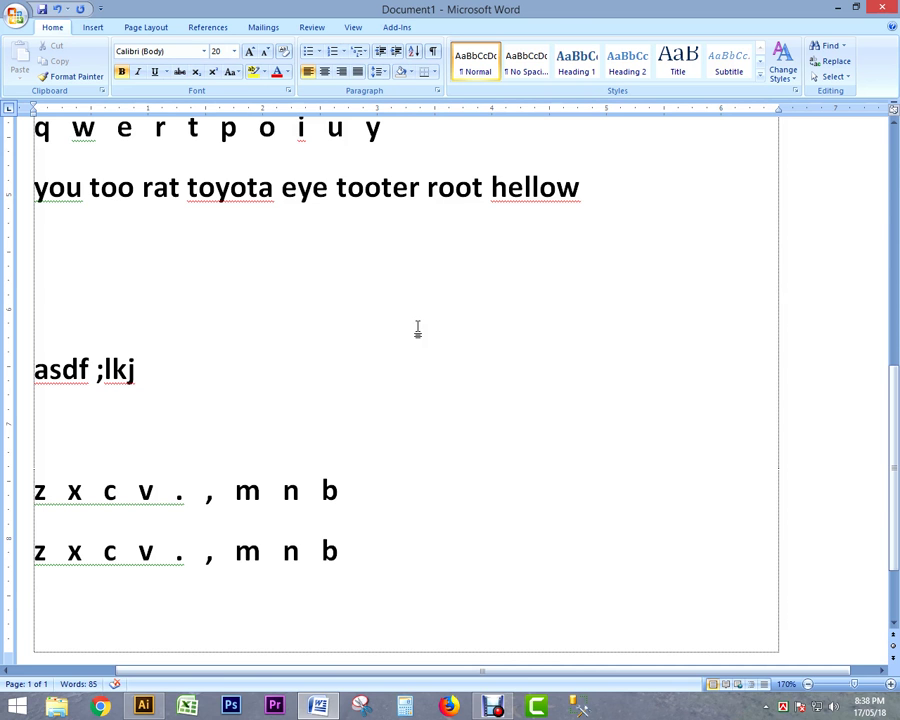
type("the quick brown")
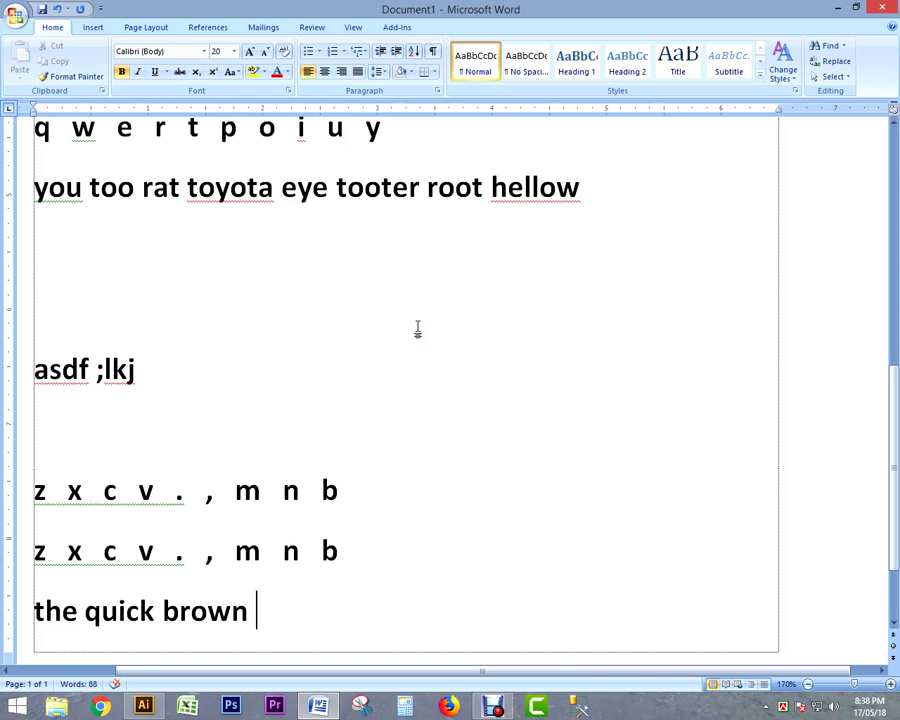
type(" fox jum")
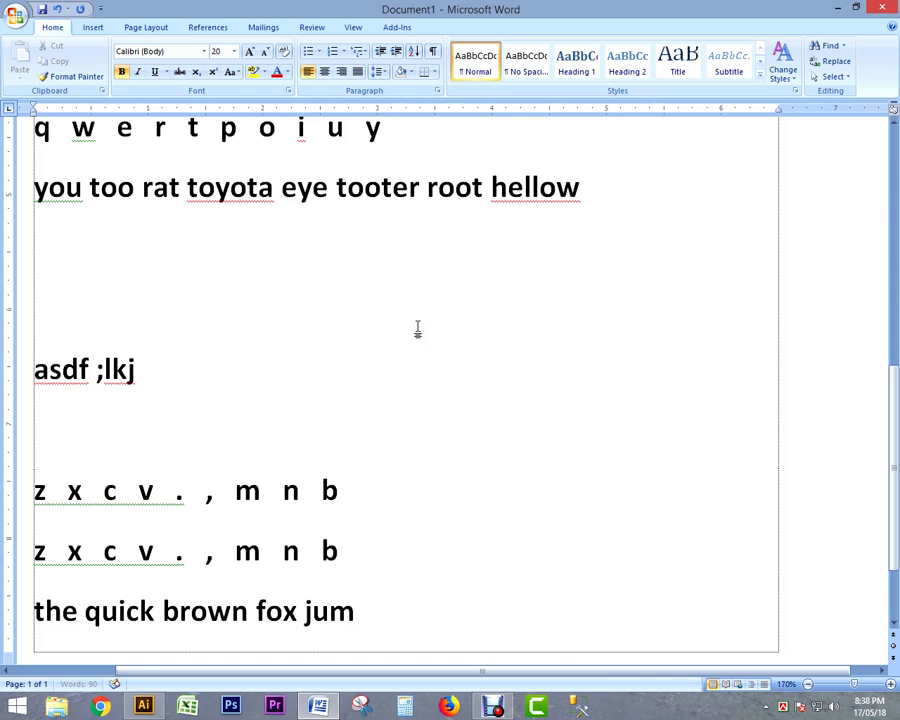
type("ps over a laz")
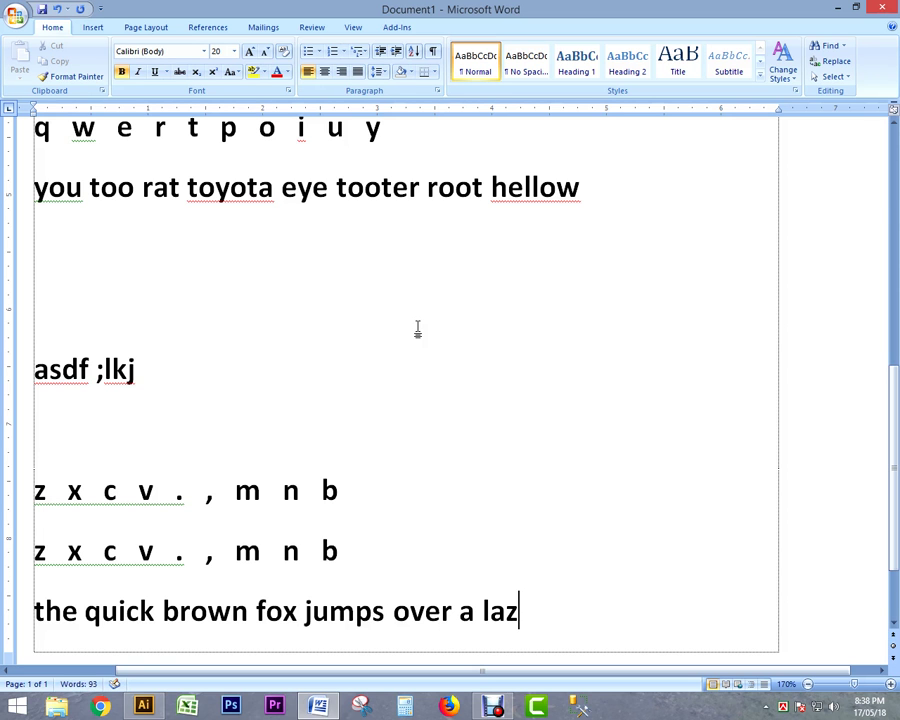
type("y dog.")
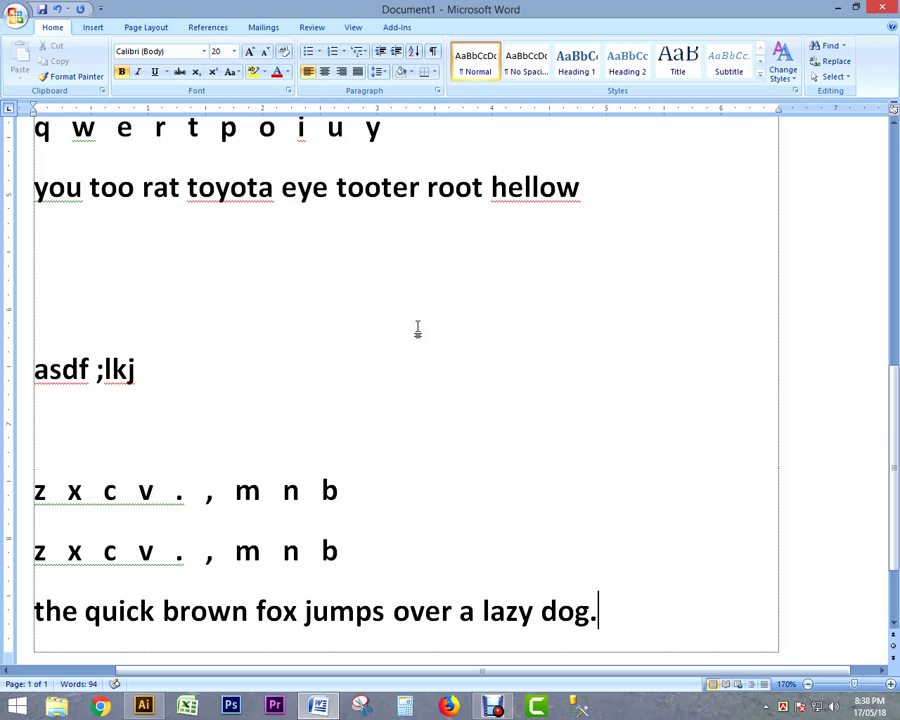
End the pangram line 'the quick brown fox jumps over a lazy dog.' so a new line begins on page 2
key("Return")
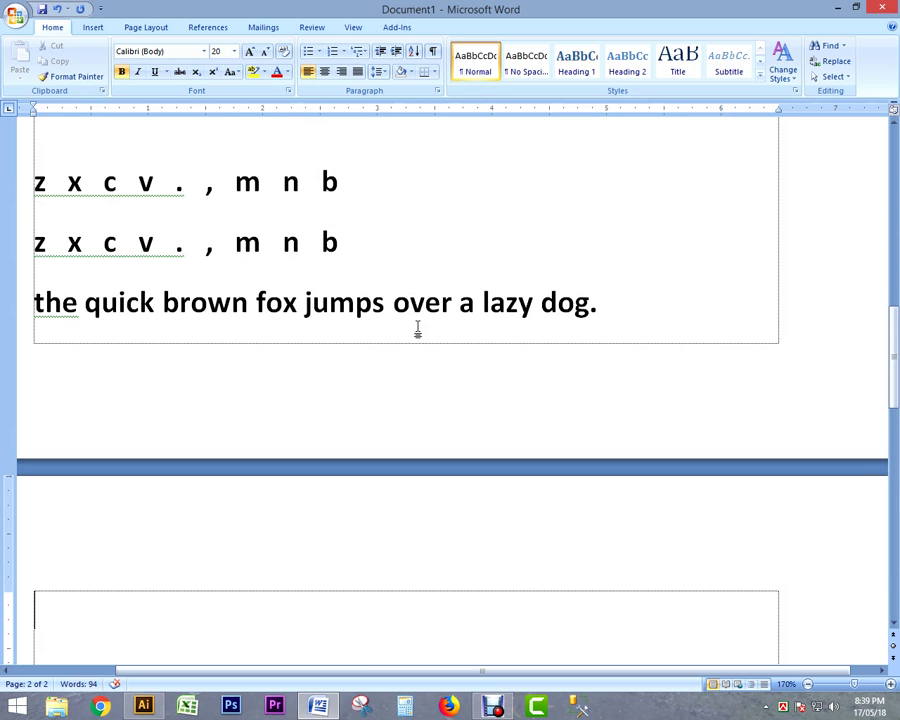